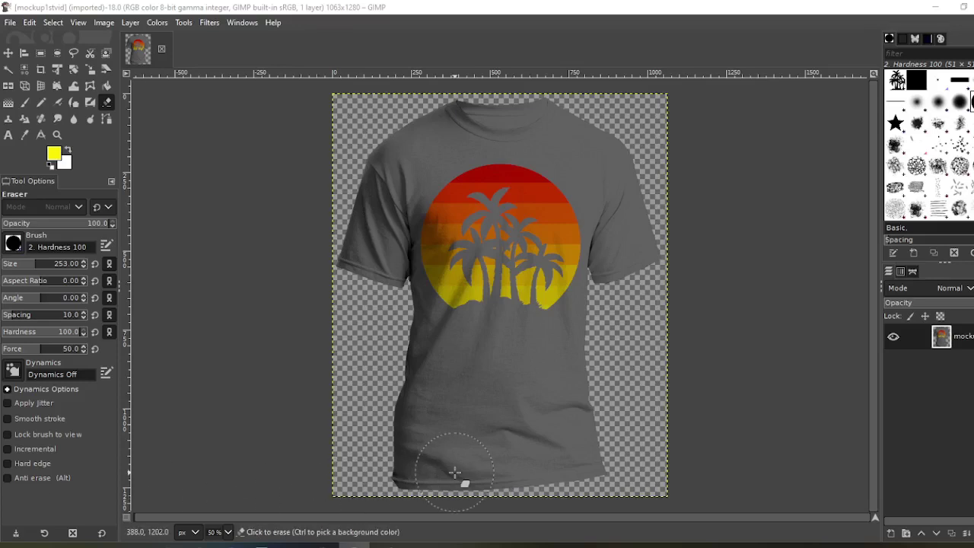
Step: Close the T-shirt mockup image and discard it
left_click(7, 54)
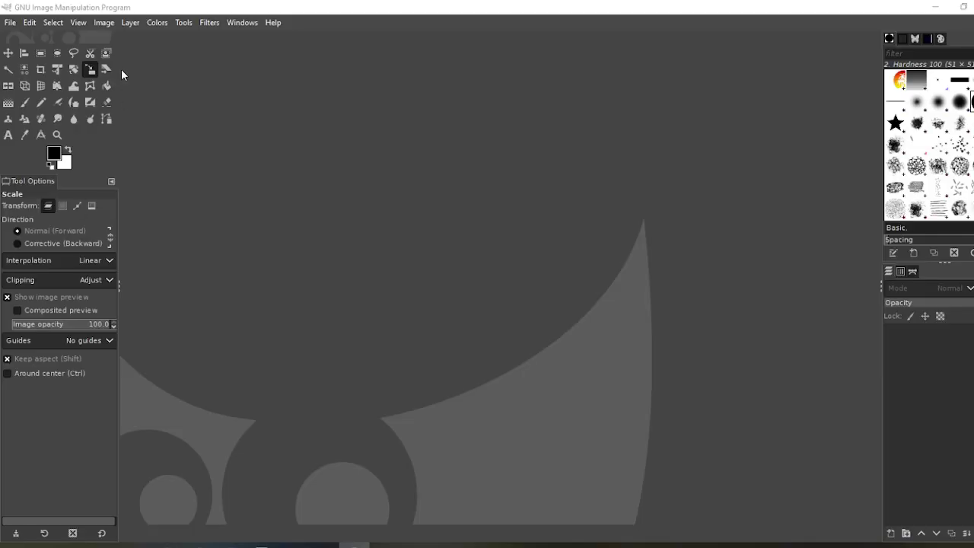
Step: Create a new 1920×1080 px image with a white background
left_click(10, 23)
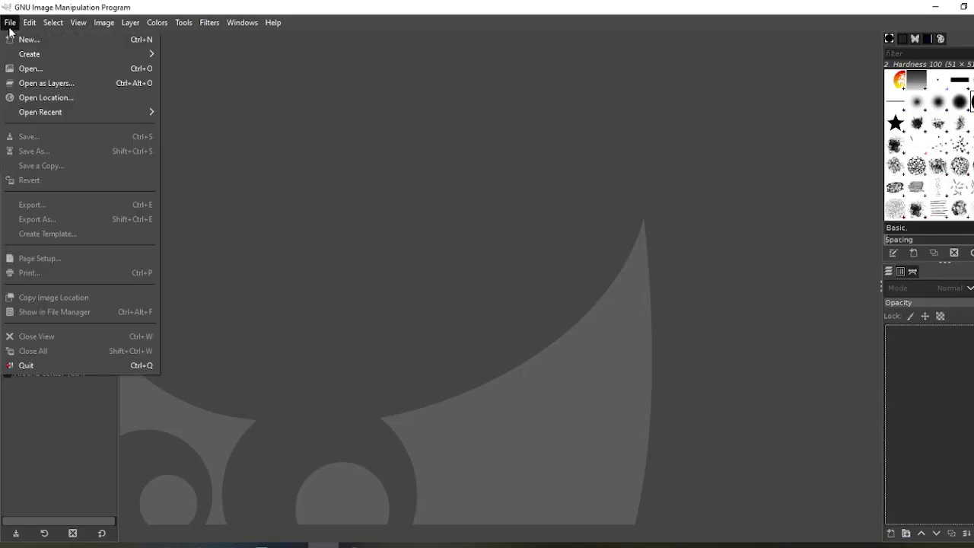
left_click(38, 39)
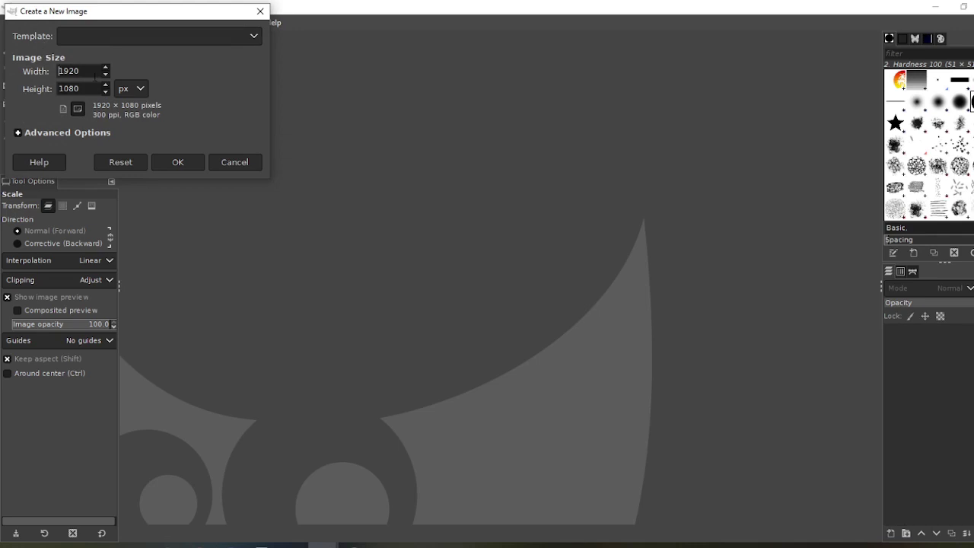
left_click(176, 162)
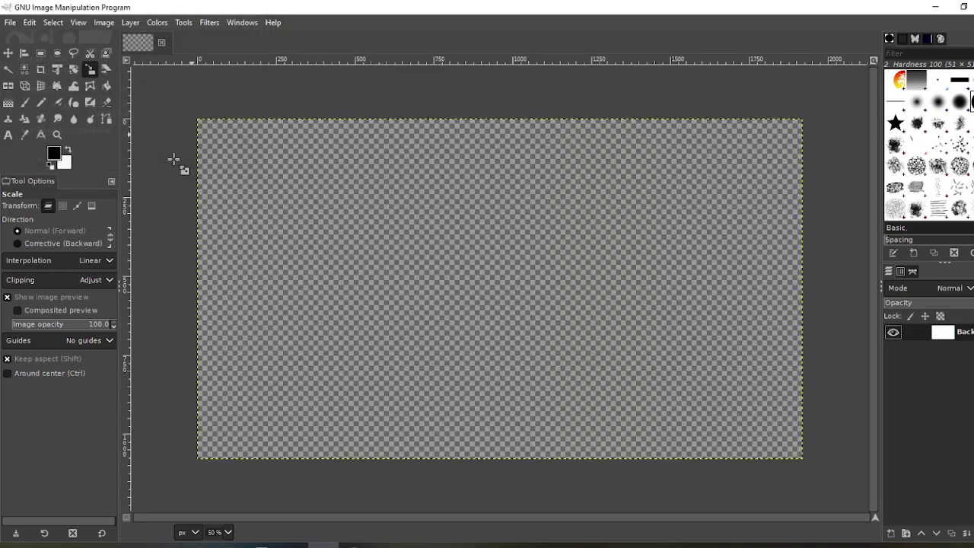
Step: Add a new transparent layer named 'color'
left_click(42, 53)
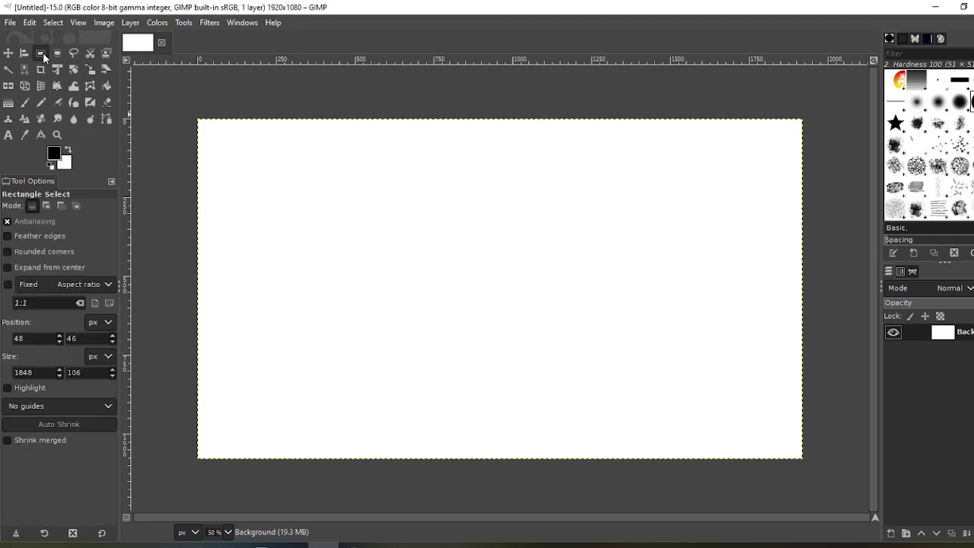
left_click(890, 534)
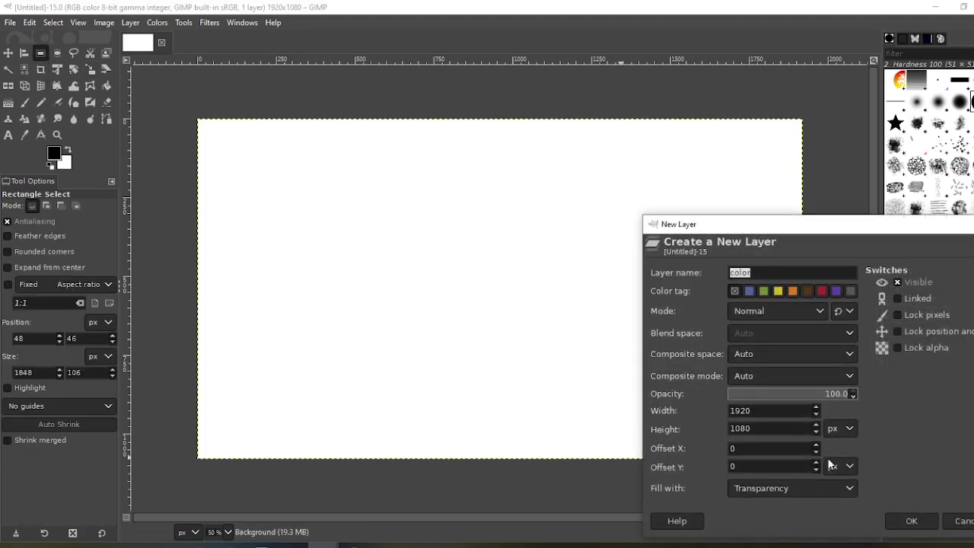
left_click(911, 522)
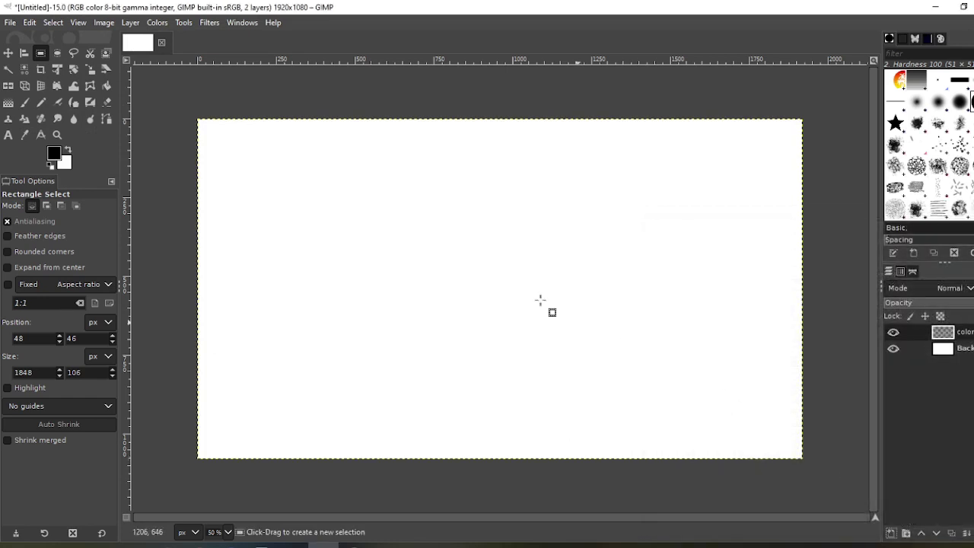
Step: Fill a long thin strip near the top of the canvas with red
left_click_drag(232, 135, 756, 165)
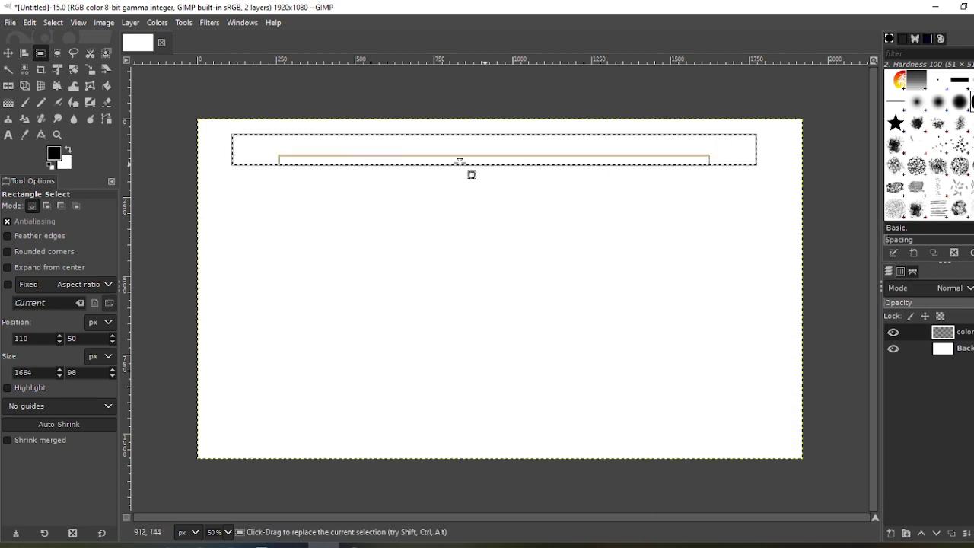
left_click(57, 155)
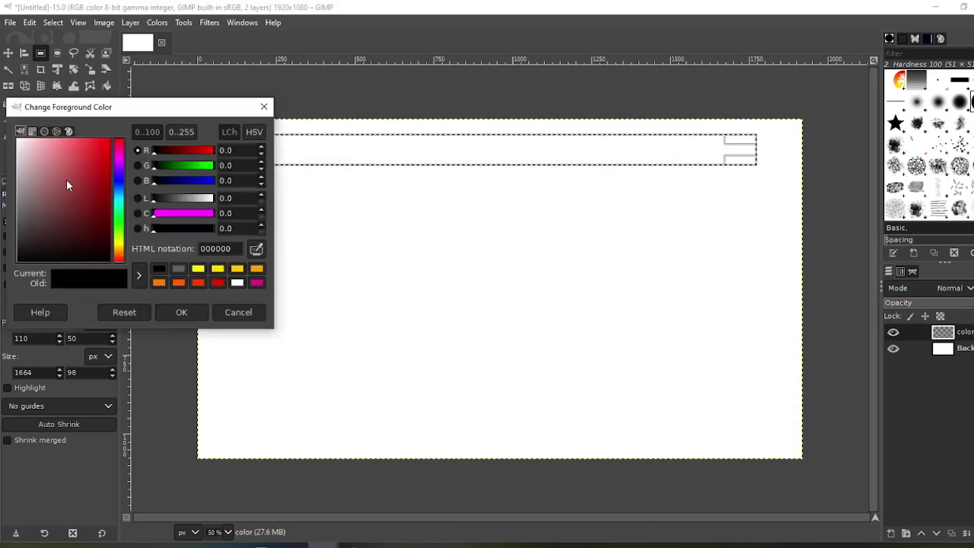
left_click(217, 283)
left_click(181, 312)
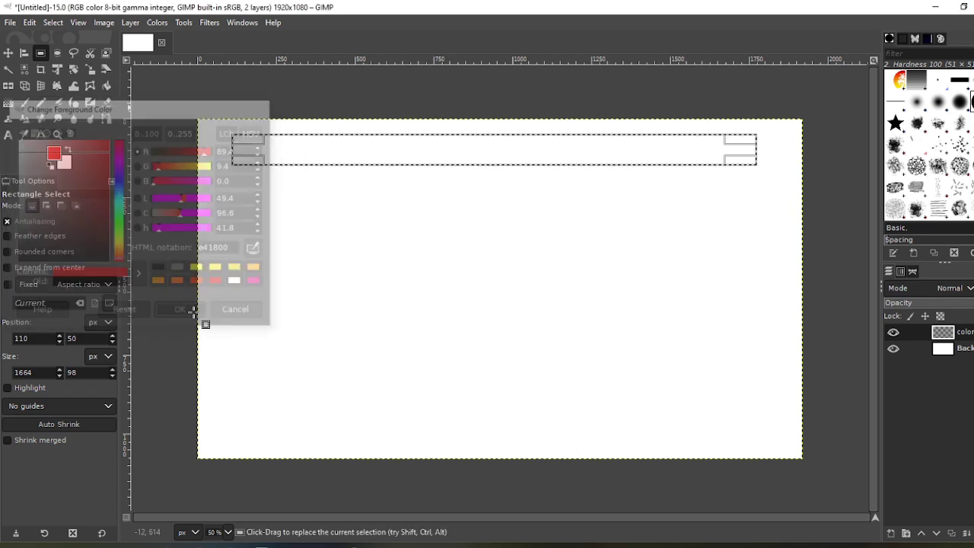
left_click(30, 23)
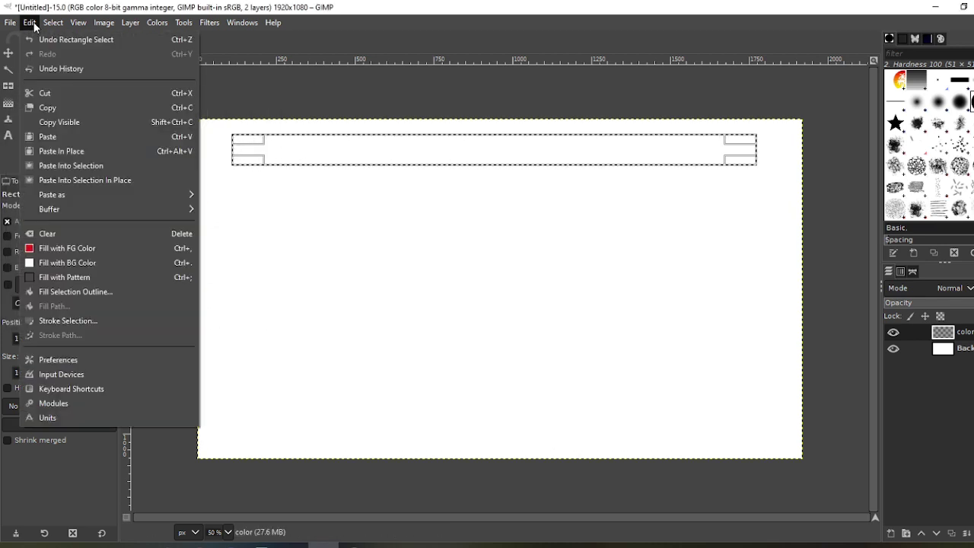
left_click(54, 247)
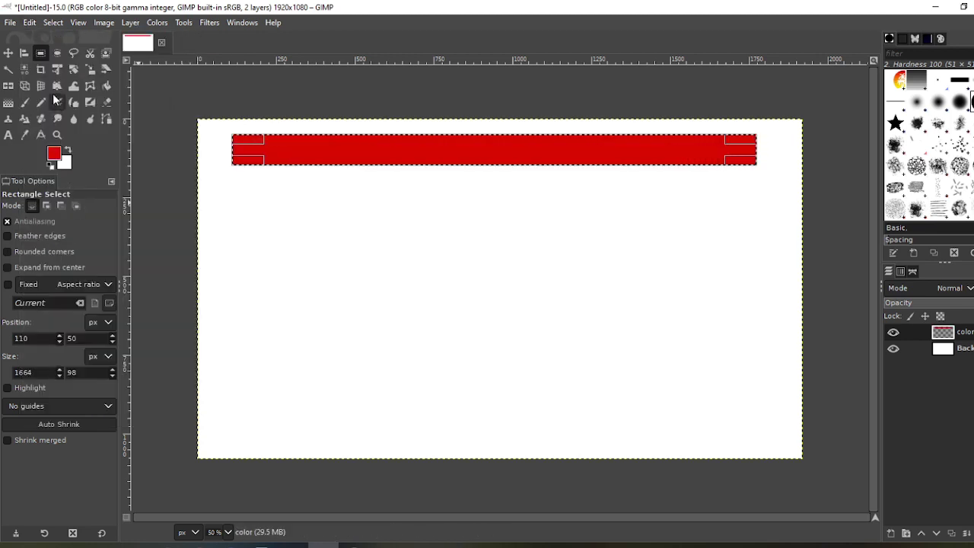
Step: Deselect and crop the color layer to the red bar's content
left_click(52, 23)
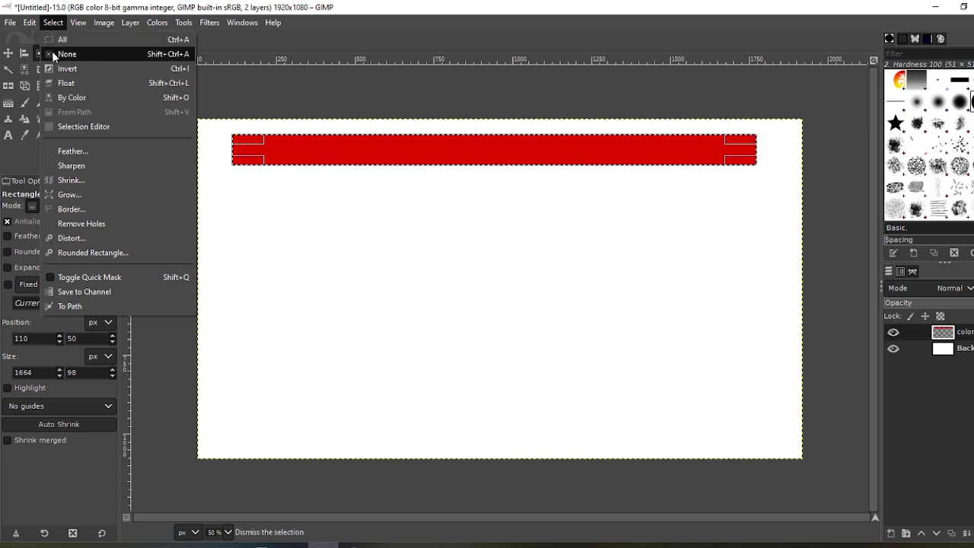
left_click(52, 51)
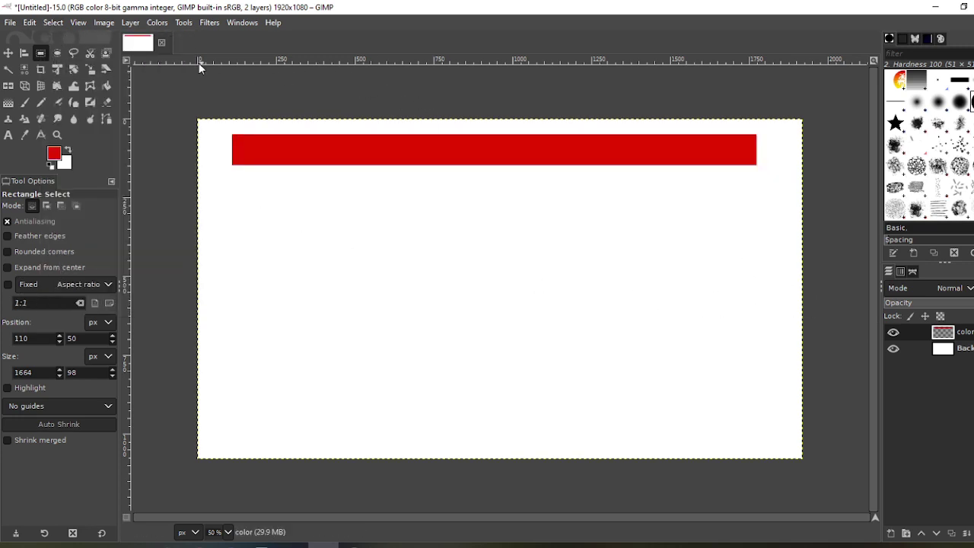
left_click(131, 22)
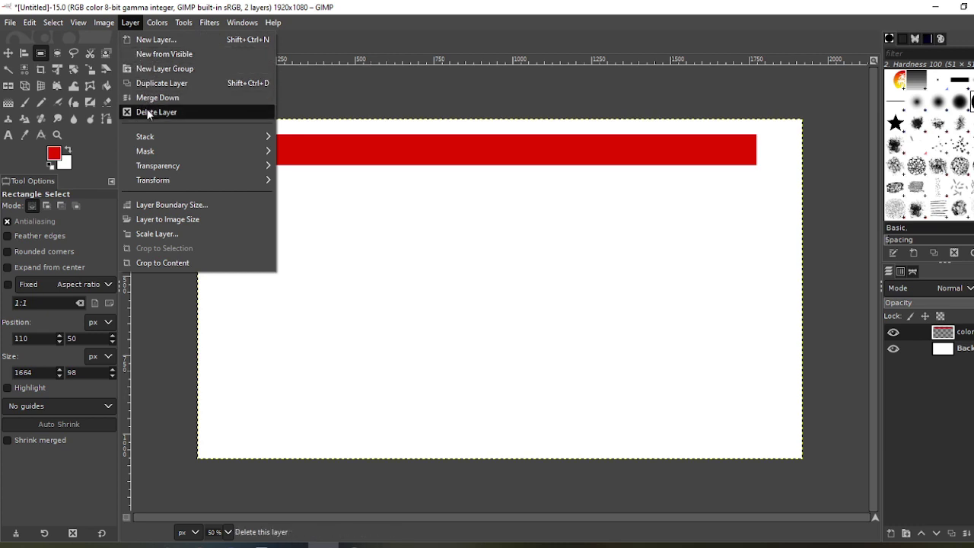
left_click(177, 262)
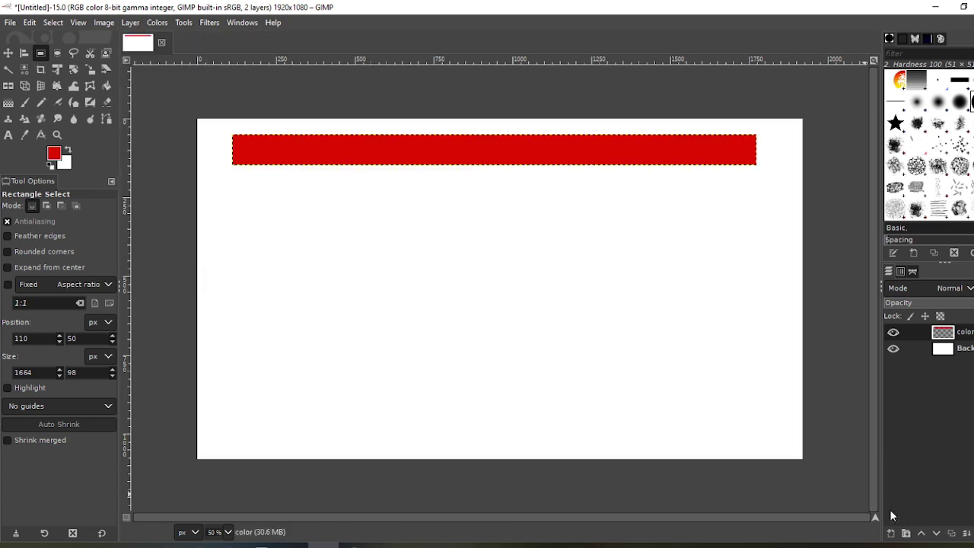
Step: Place a duplicate of the red bar just below it and fill it orange-red (e41800)
left_click(952, 534)
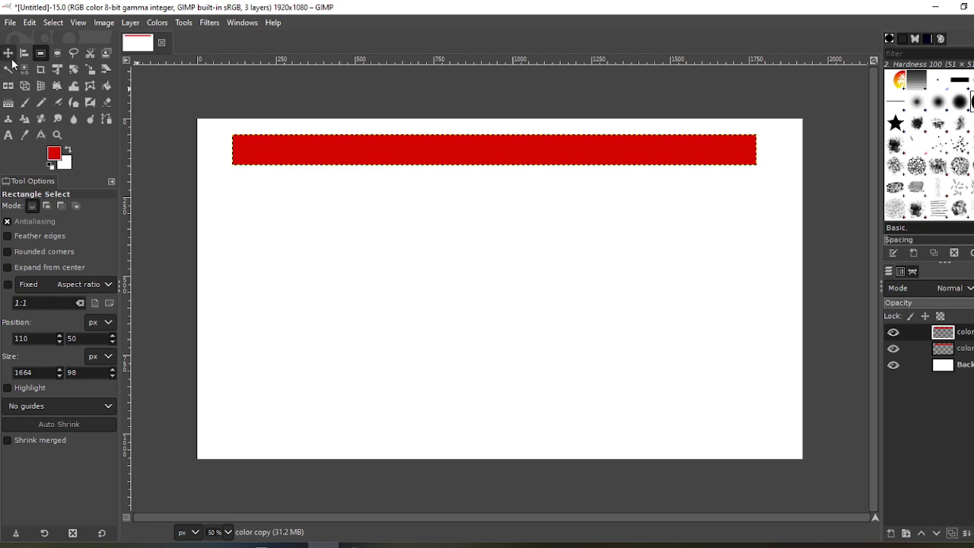
left_click(8, 52)
left_click_drag(363, 158, 360, 196)
left_click(28, 71)
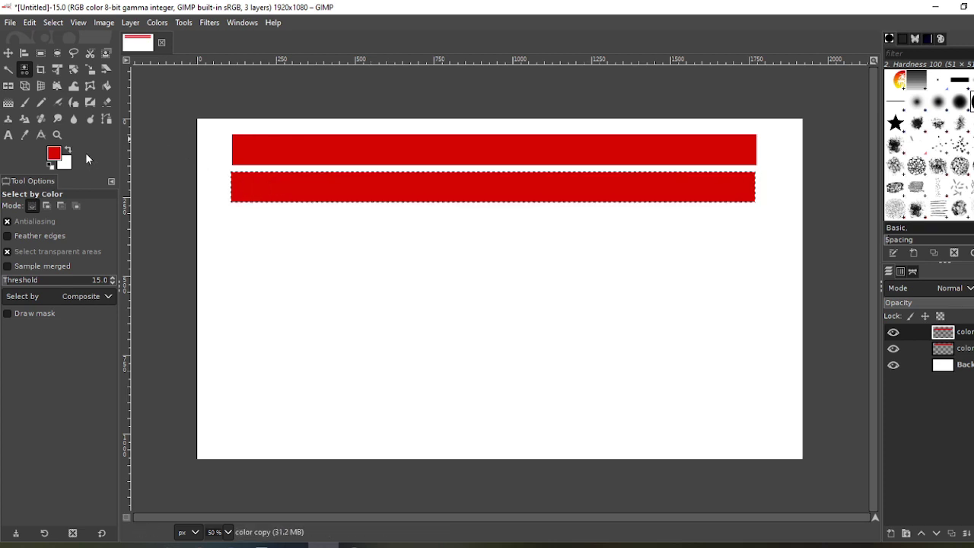
left_click(53, 154)
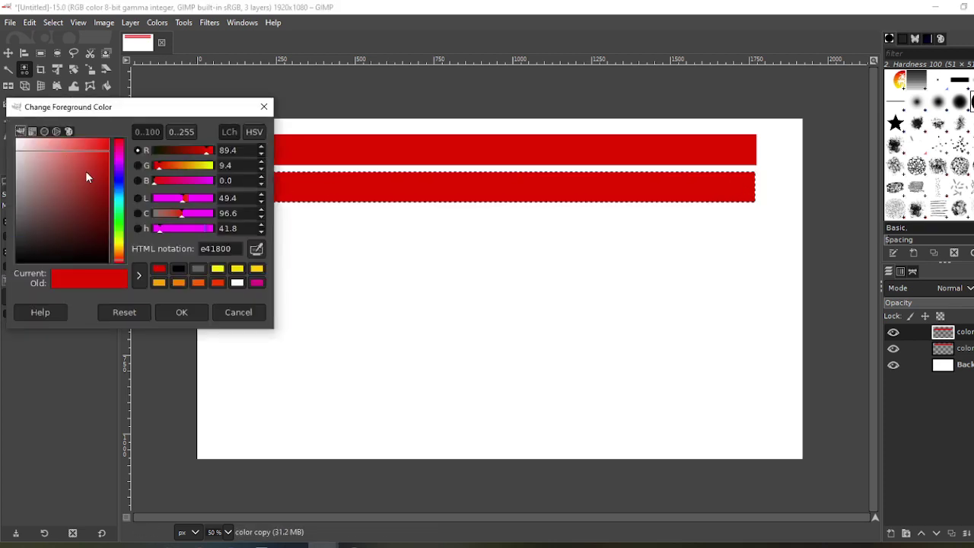
left_click(219, 283)
left_click(195, 312)
left_click(107, 87)
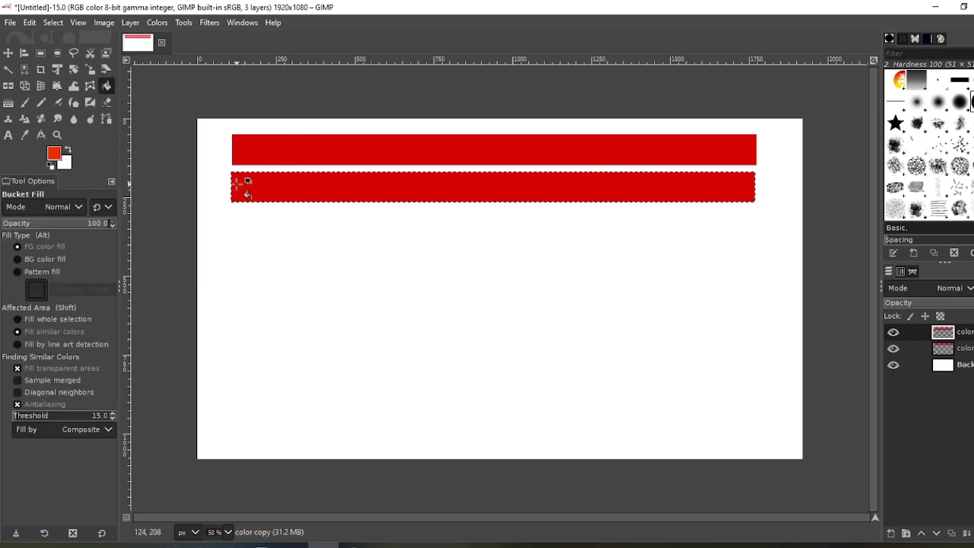
left_click(237, 185)
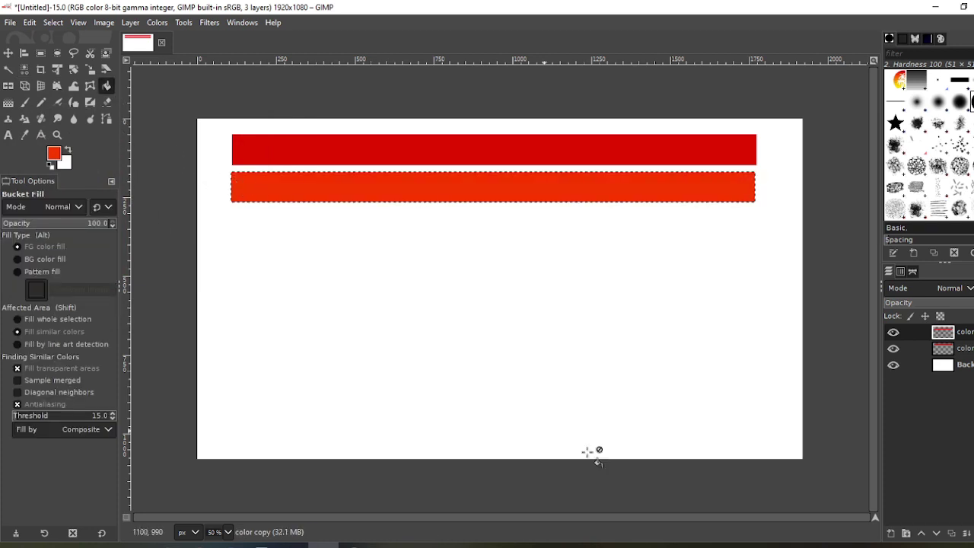
Step: Duplicate the orange-red bar and place the copy beneath it
left_click(949, 536)
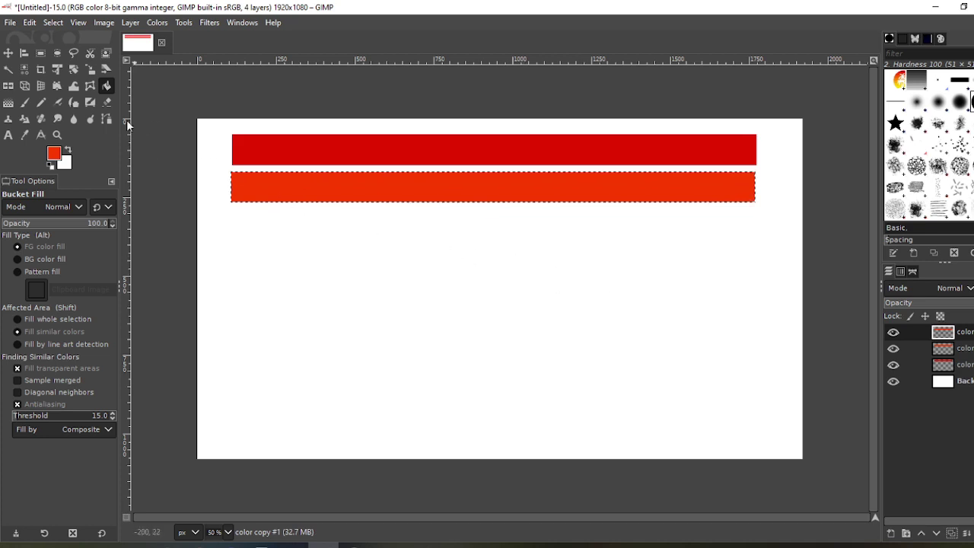
left_click(8, 53)
left_click_drag(351, 185, 352, 221)
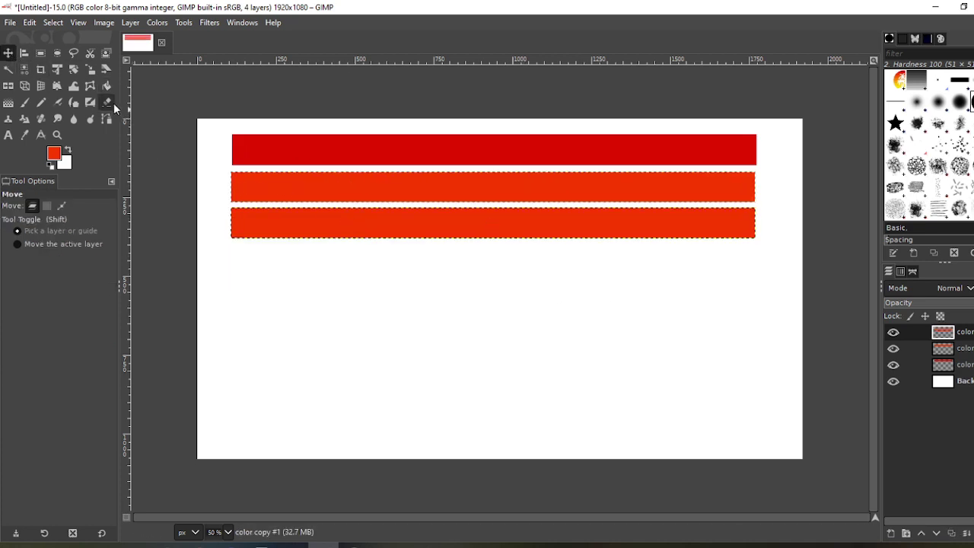
Step: Fill the bottom bar orange, then place a duplicate of it below
left_click(24, 70)
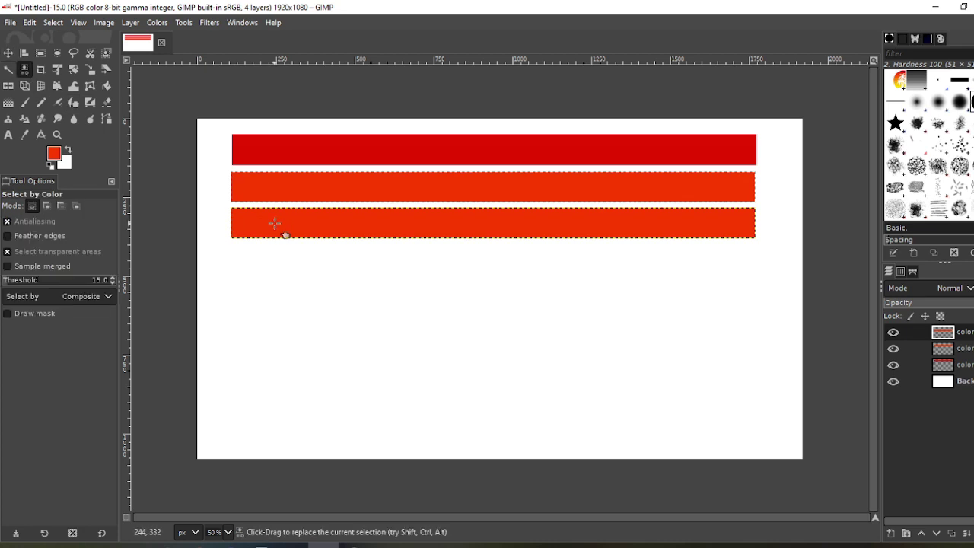
left_click(274, 229)
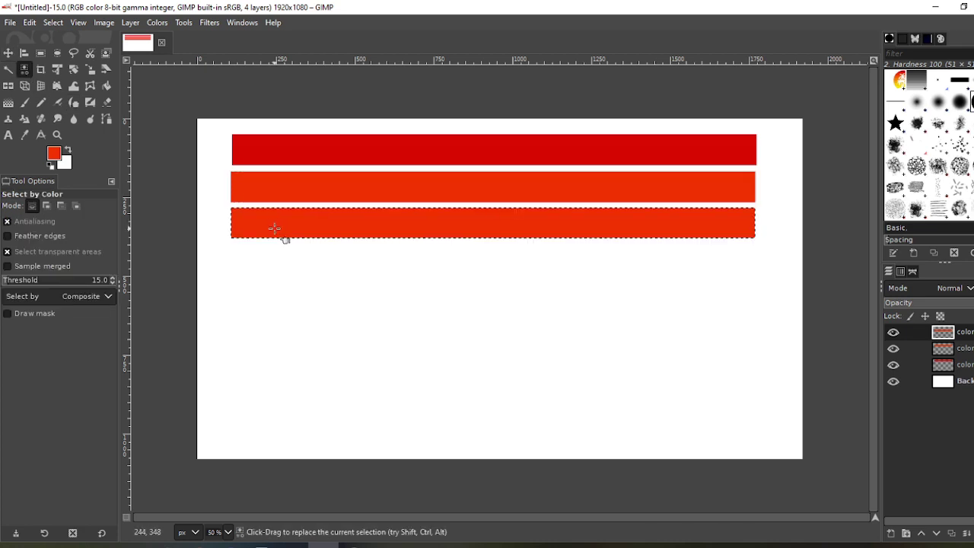
left_click(59, 154)
left_click(218, 282)
left_click(197, 312)
key("shift+b")
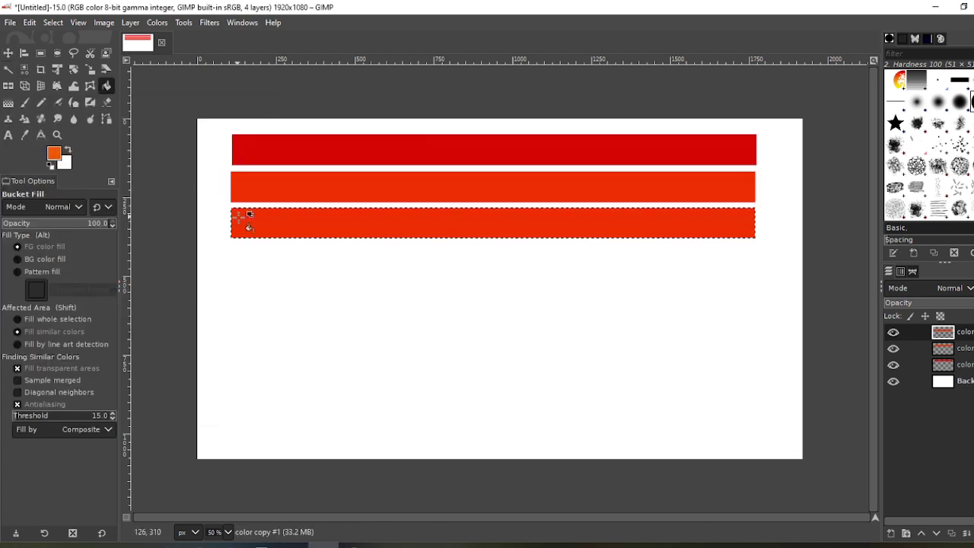
left_click(251, 219)
left_click(953, 537)
left_click(8, 53)
left_click_drag(348, 228, 347, 263)
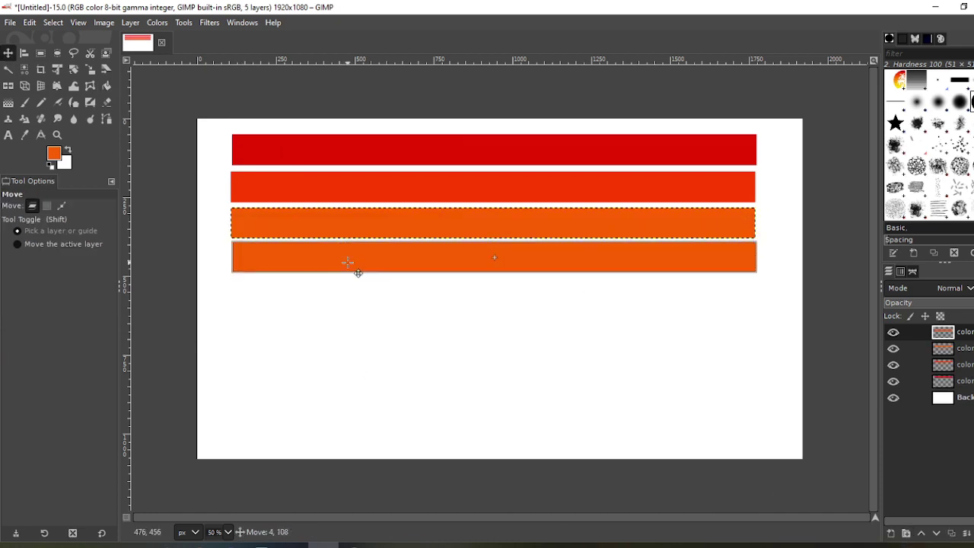
Step: Recolour the new bottom band a brighter orange and add a copy beneath it
key("shift+o")
left_click(290, 268)
left_click(54, 154)
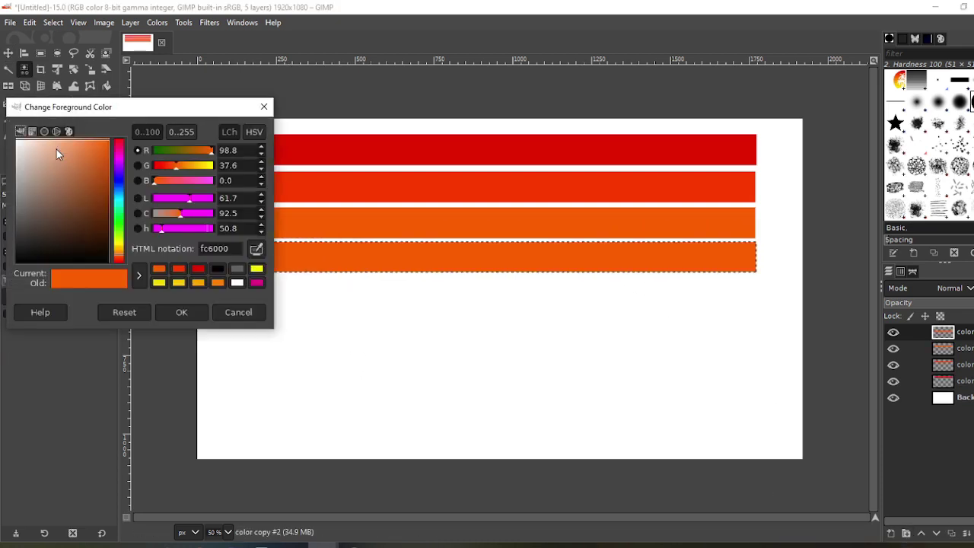
left_click(219, 283)
left_click(181, 312)
key("shift+b")
left_click(276, 264)
key("ctrl+shift+d")
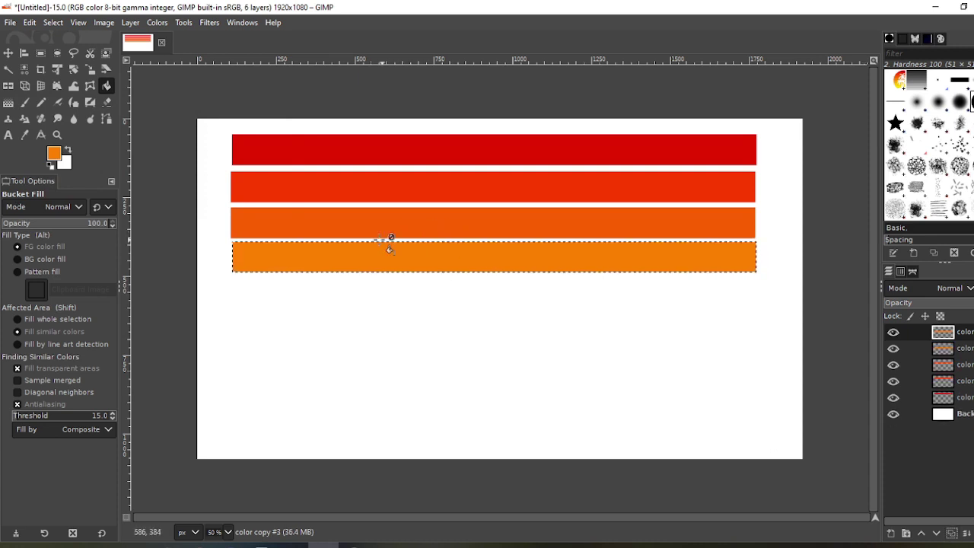
key("m")
left_click_drag(309, 260, 310, 296)
Step: Fill the next bottom band yellow-orange and place a duplicate below it
key("shift+o")
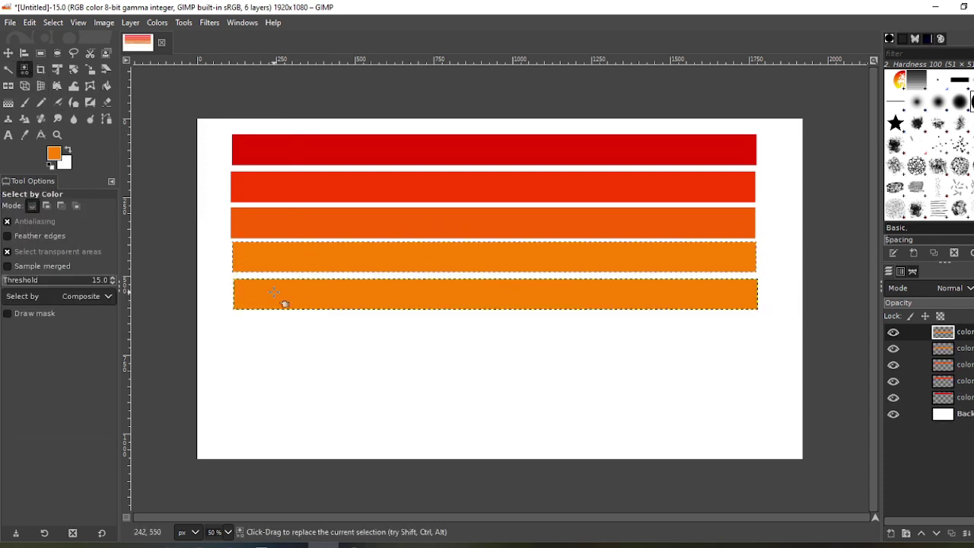
left_click(282, 302)
left_click(54, 153)
left_click(214, 279)
left_click(181, 312)
key("shift+b")
left_click(296, 296)
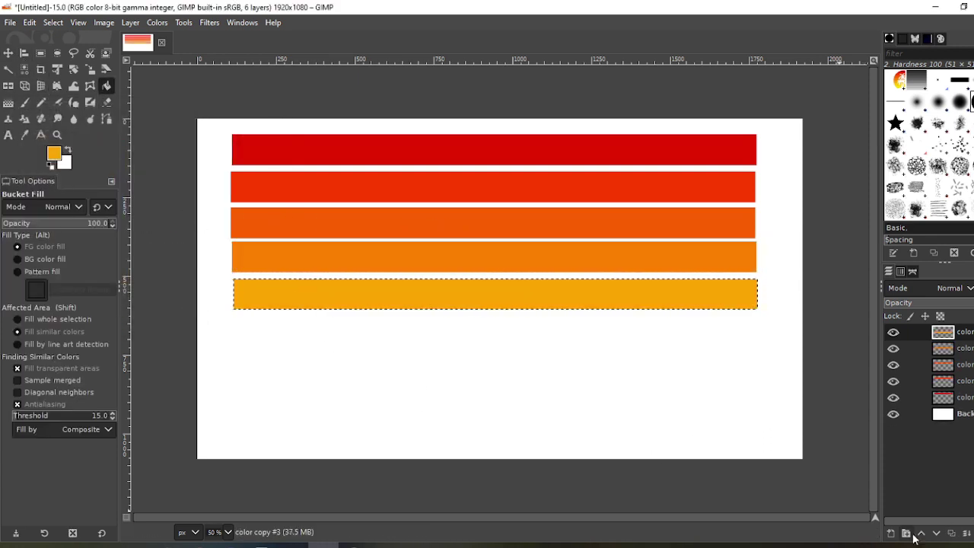
key("ctrl+shift+d")
key("m")
left_click_drag(296, 303, 300, 341)
Step: Paint the next bottom band yellow and add a copy underneath
key("shift+o")
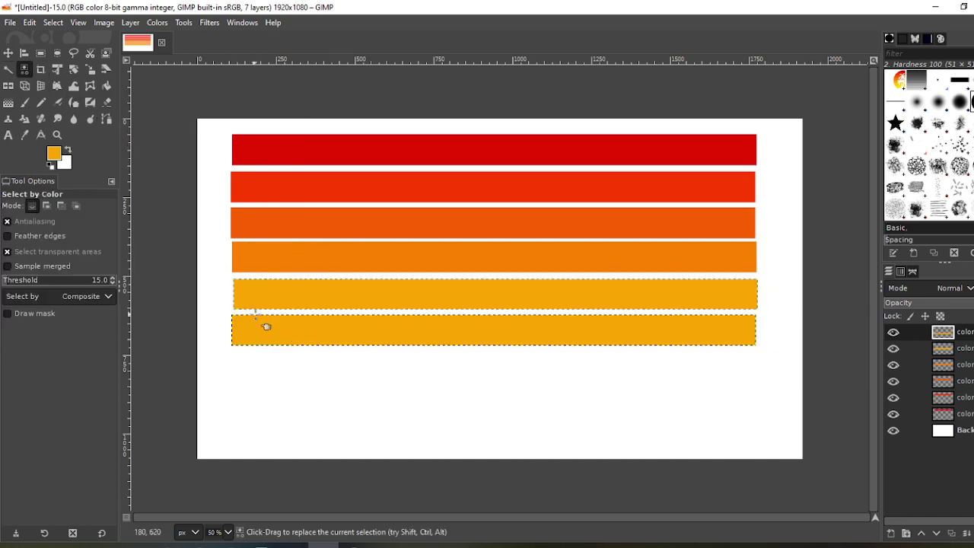
left_click(283, 338)
left_click(54, 153)
left_click(198, 283)
left_click(182, 311)
key("shift+b")
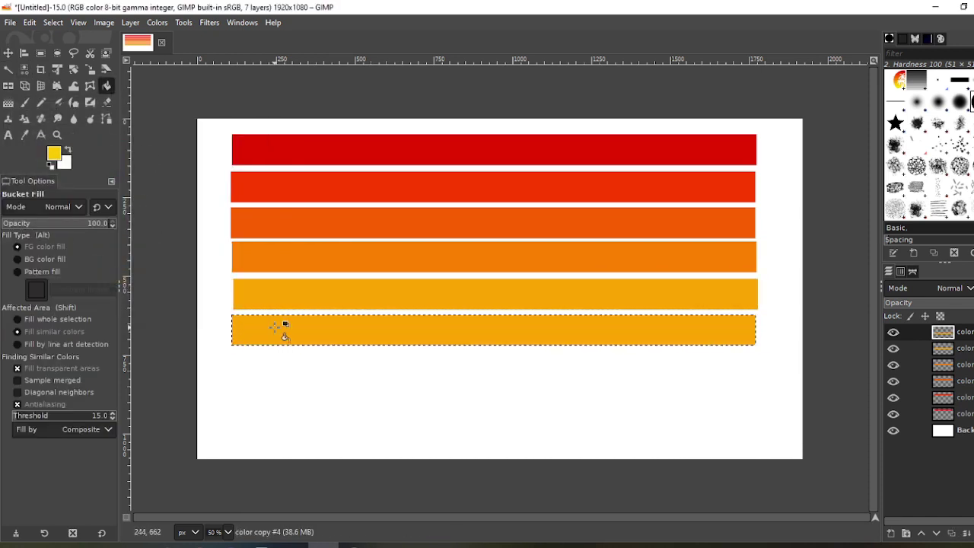
left_click(282, 327)
left_click(952, 533)
key("m")
left_click_drag(384, 341, 386, 376)
Step: Recolour the next band a brighter yellow and place one more copy at the bottom
key("shift+o")
left_click(54, 154)
left_click(198, 282)
left_click(182, 311)
key("shift+b")
left_click(309, 371)
left_click(951, 533)
key("shift+o")
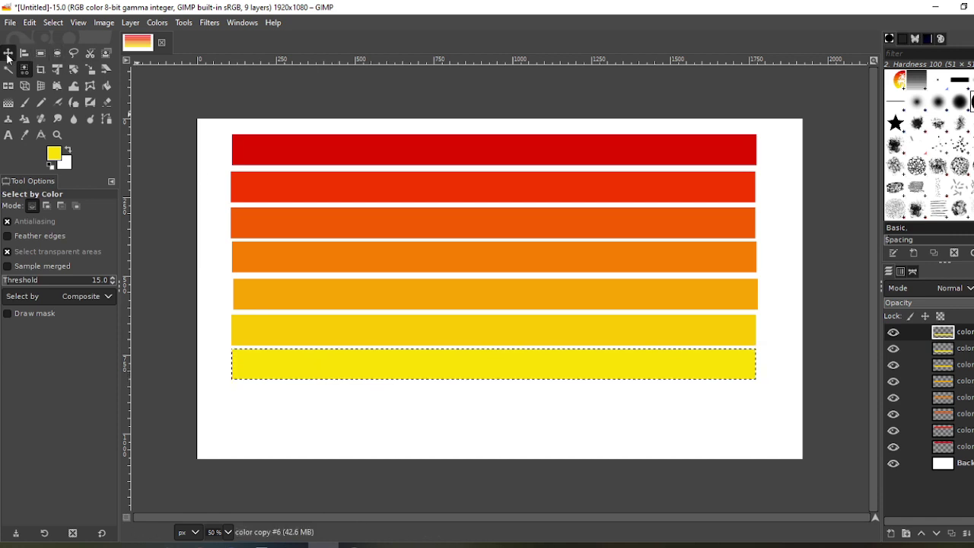
key("m")
left_click_drag(339, 364, 353, 394)
Step: Choose an even brighter yellow for the last bottom band
key("shift+o")
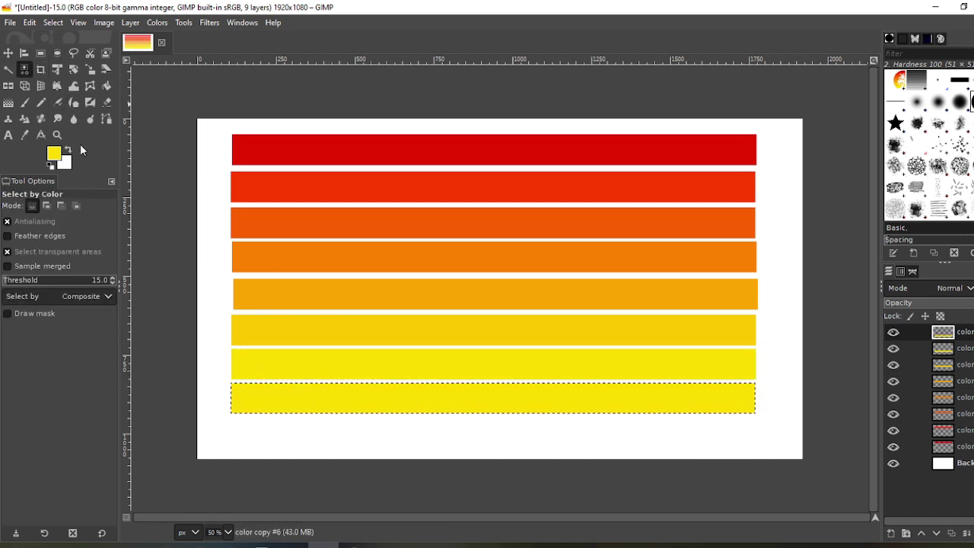
left_click(57, 154)
left_click(181, 312)
key("shift+b")
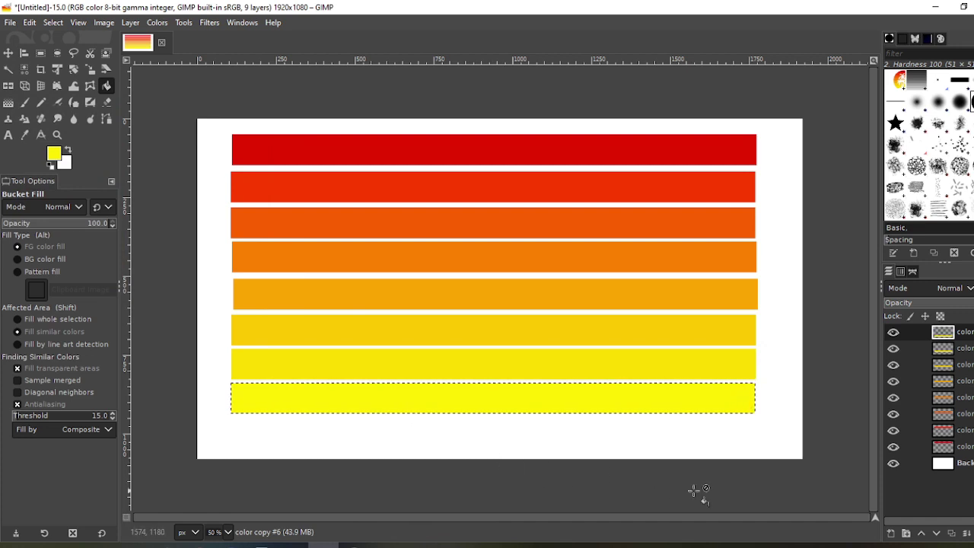
Step: Select the whole canvas and add the stripes as alignment targets
left_click(928, 465)
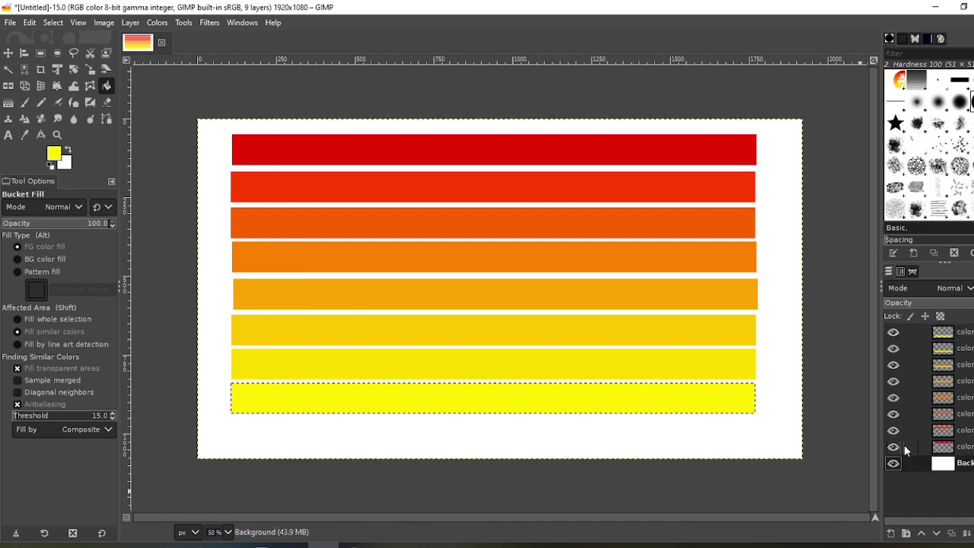
left_click(24, 54)
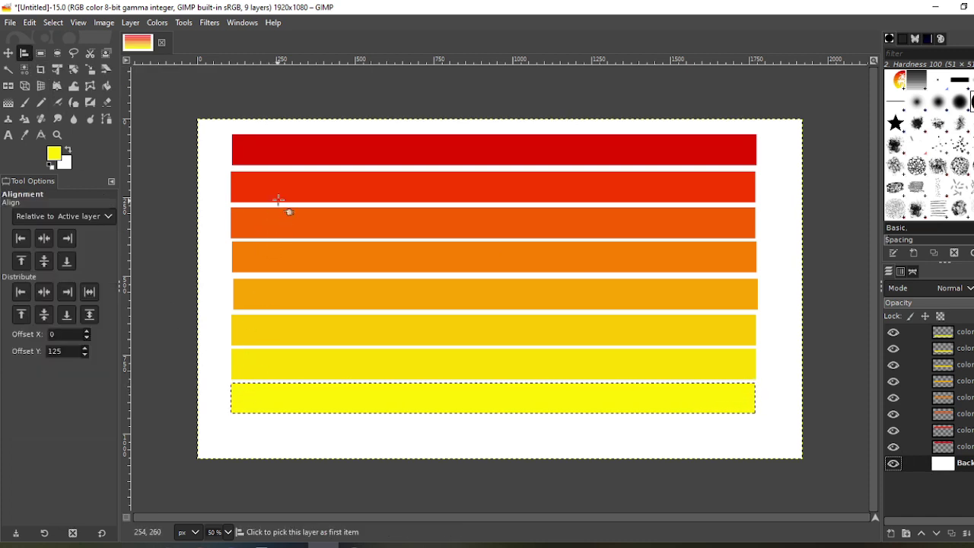
left_click(52, 23)
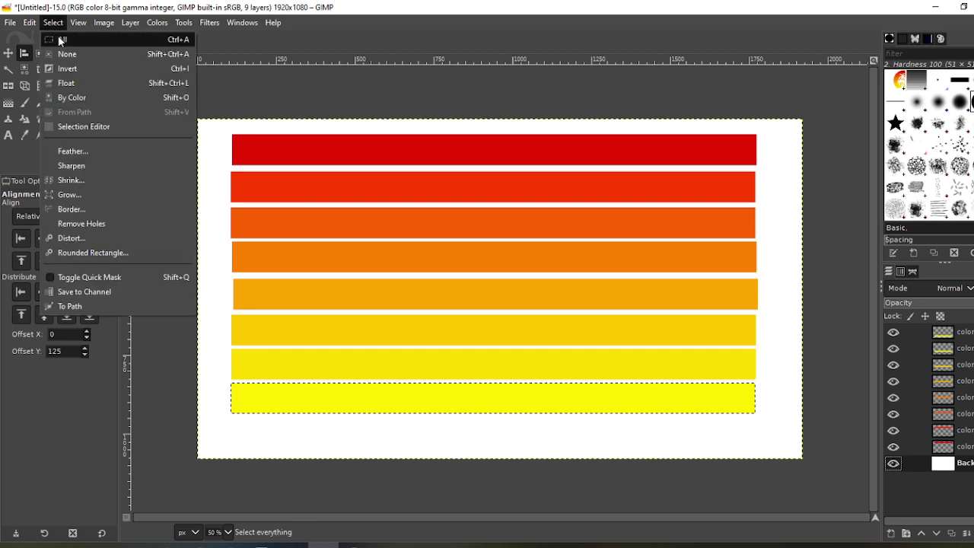
left_click(61, 42)
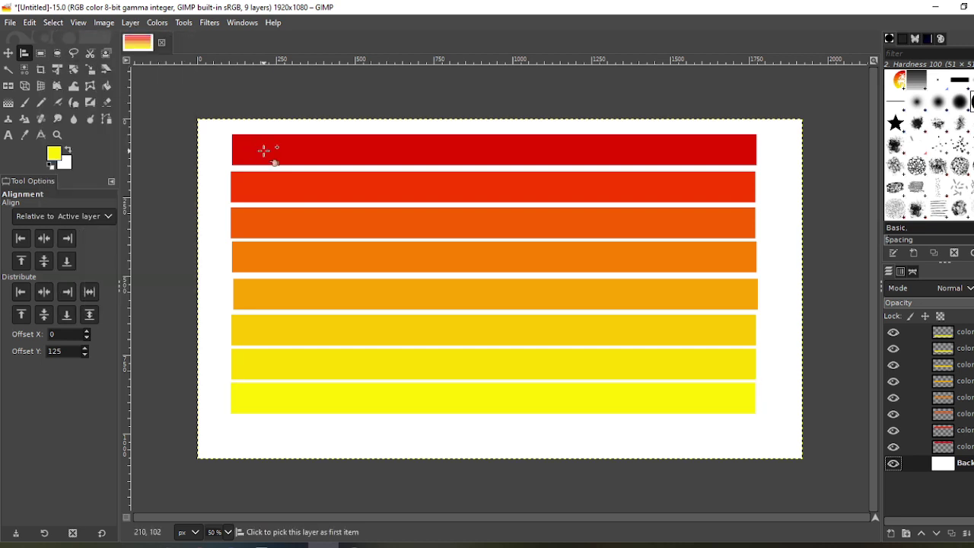
left_click(264, 150)
left_click(265, 183, "shift")
left_click(271, 225, "shift")
left_click(280, 297, "shift")
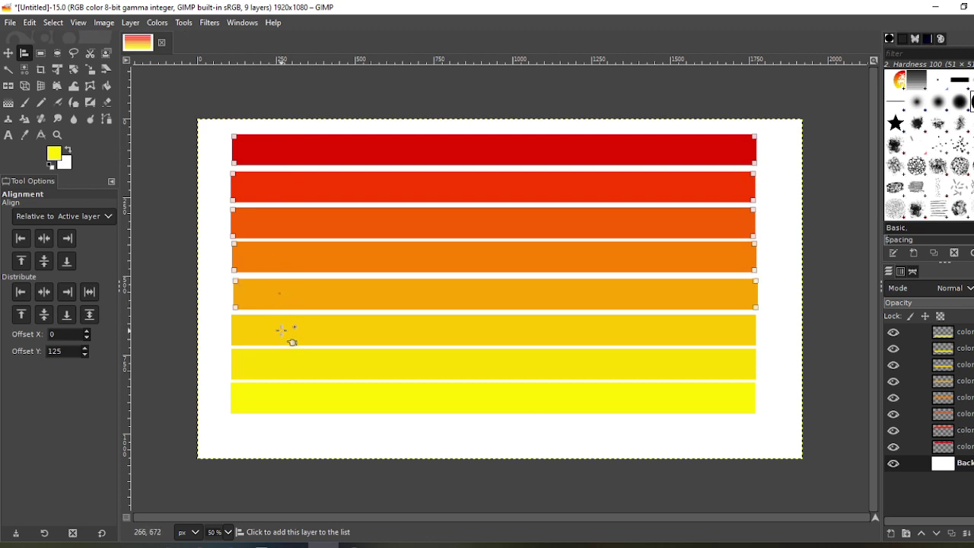
left_click(281, 332, "shift")
left_click(281, 372, "shift")
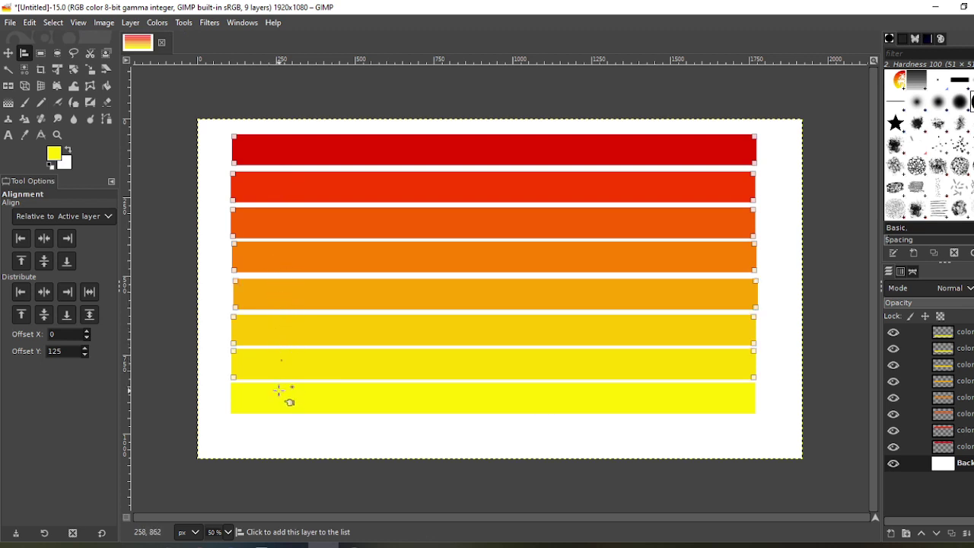
Step: Centre the stripes horizontally and distribute them vertically with a 150 px offset
left_click(43, 244)
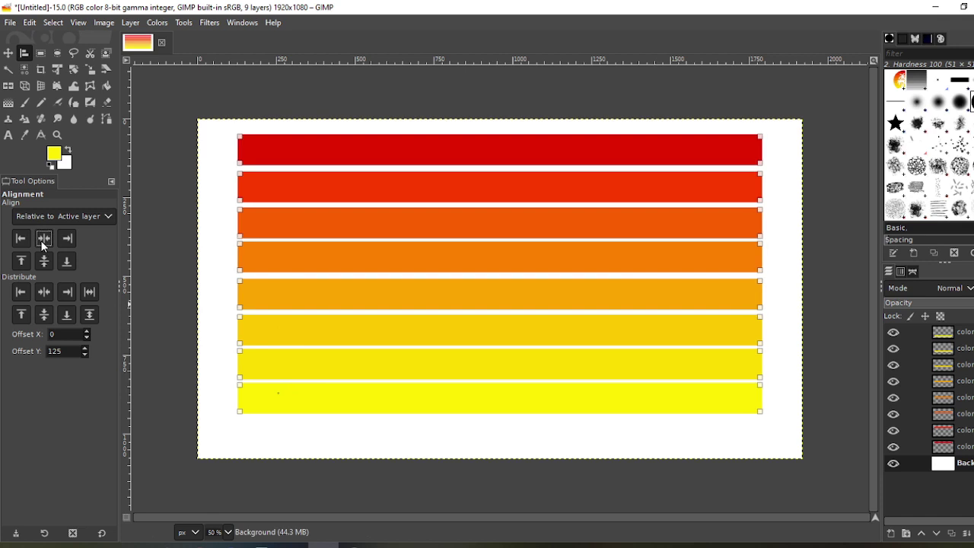
left_click(88, 319)
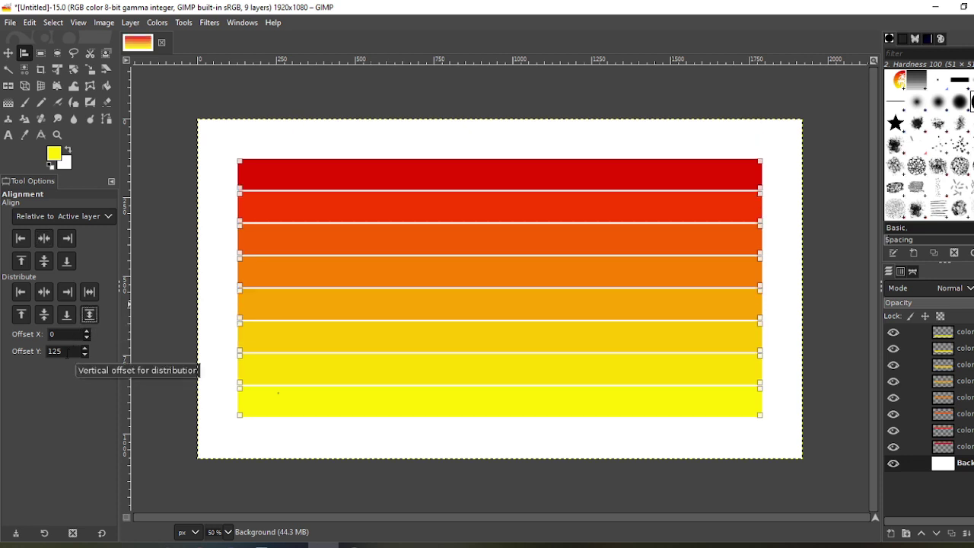
double_click(67, 351)
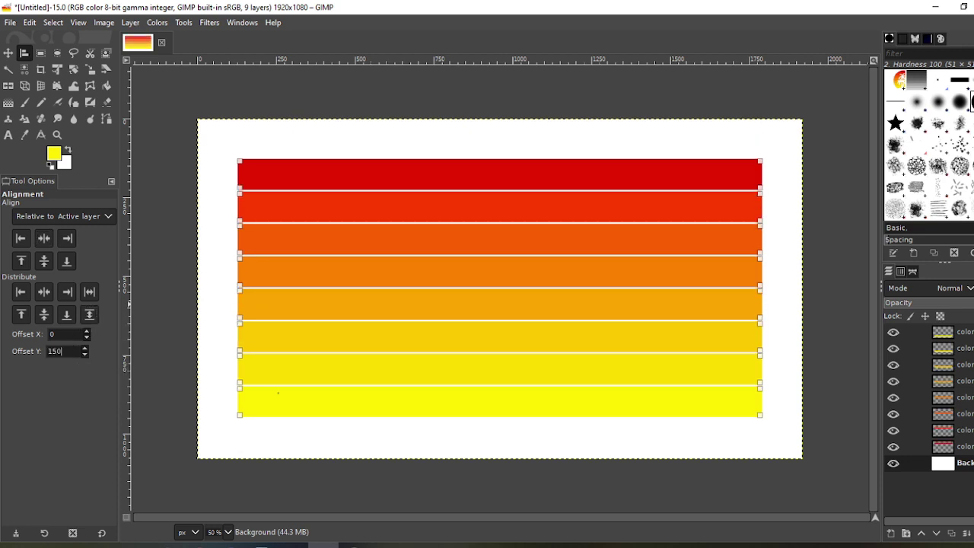
left_click(89, 316)
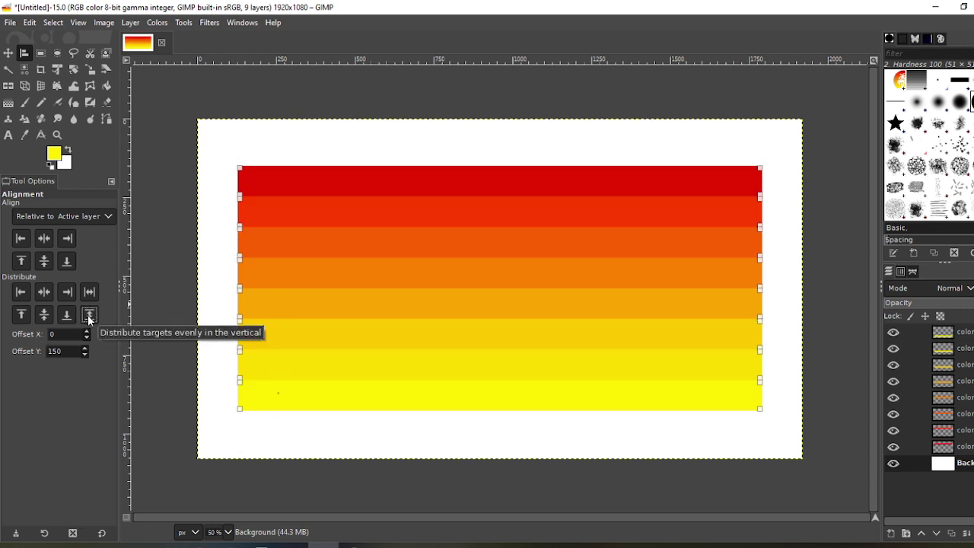
Step: Merge all the stripe layers down into a single color layer
left_click(8, 54)
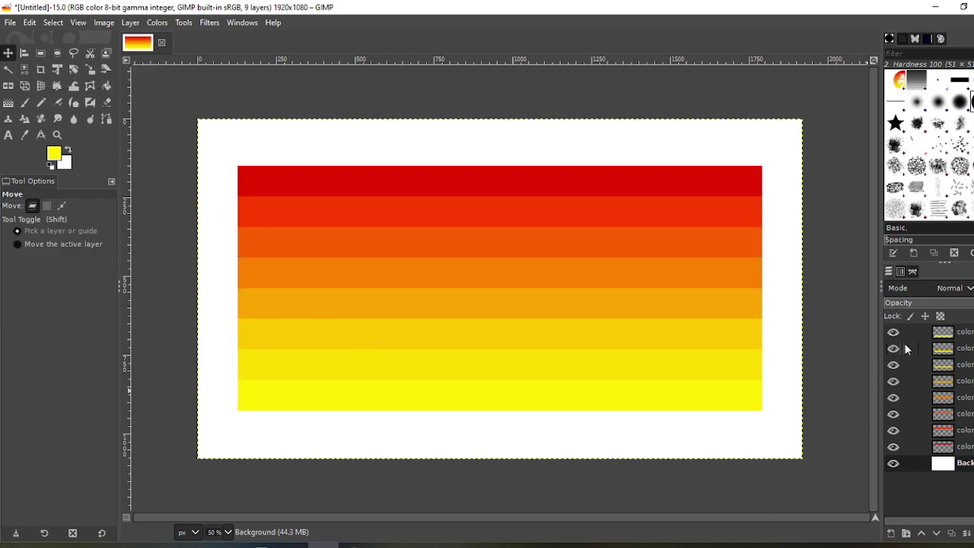
left_click(926, 332)
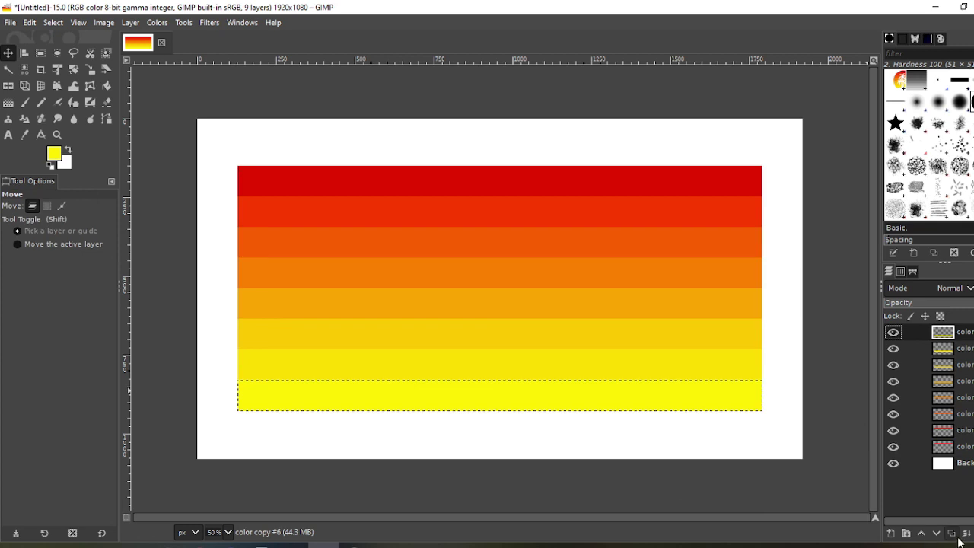
left_click(965, 537)
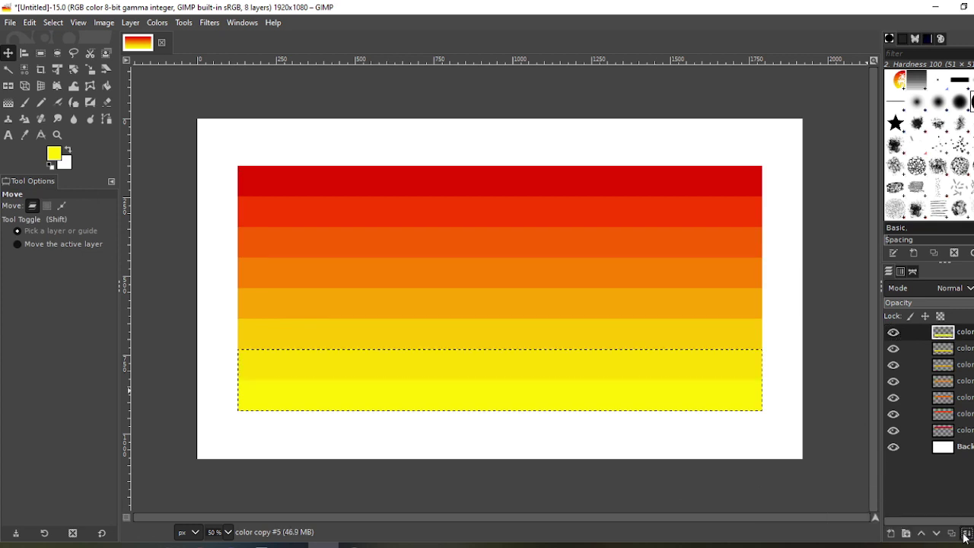
left_click(965, 537)
left_click(966, 537)
left_click(965, 537)
left_click(965, 537)
left_click(965, 537)
left_click(965, 537)
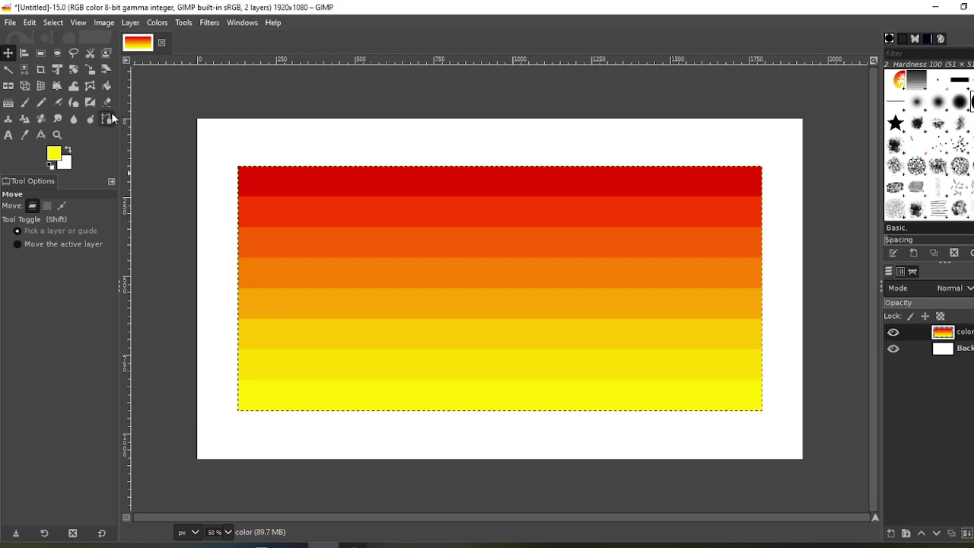
Step: Scale the merged stripes to about 2301×1074 px so they cover the canvas
left_click(92, 71)
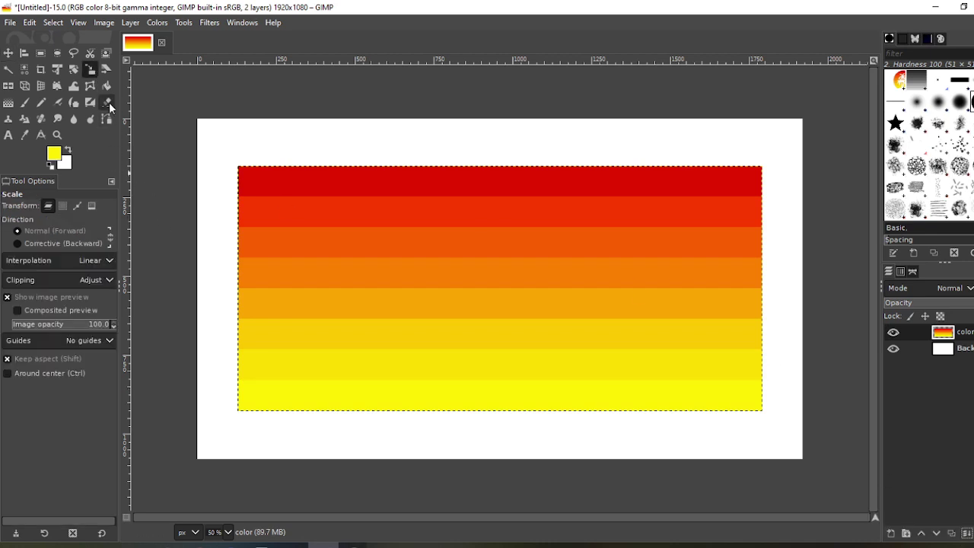
left_click(539, 301)
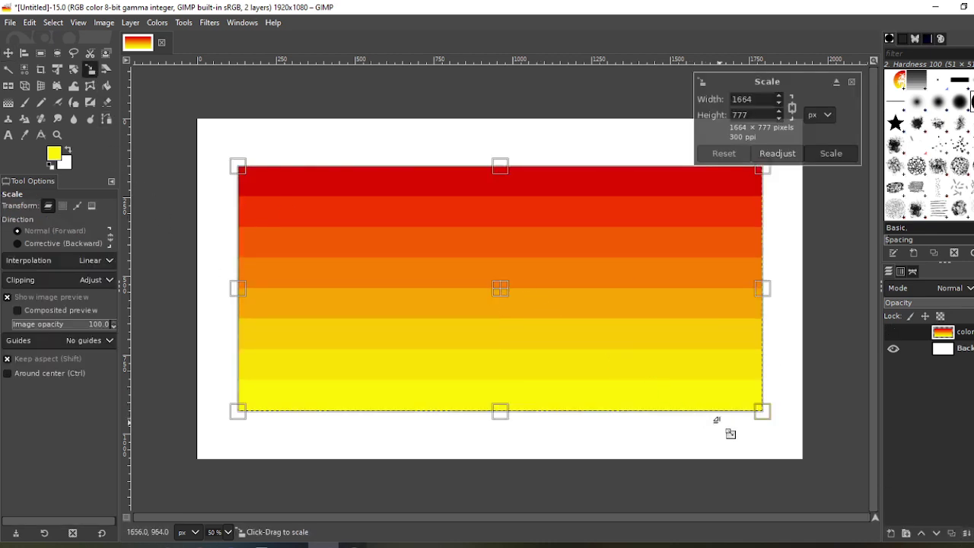
left_click_drag(761, 410, 816, 436)
left_click_drag(238, 165, 156, 109)
left_click_drag(483, 439, 487, 461)
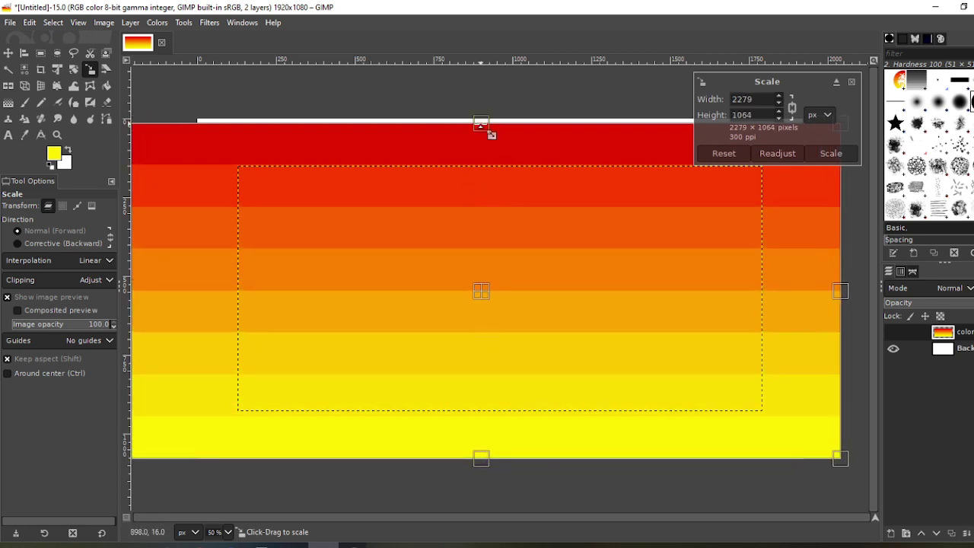
left_click_drag(481, 124, 477, 120)
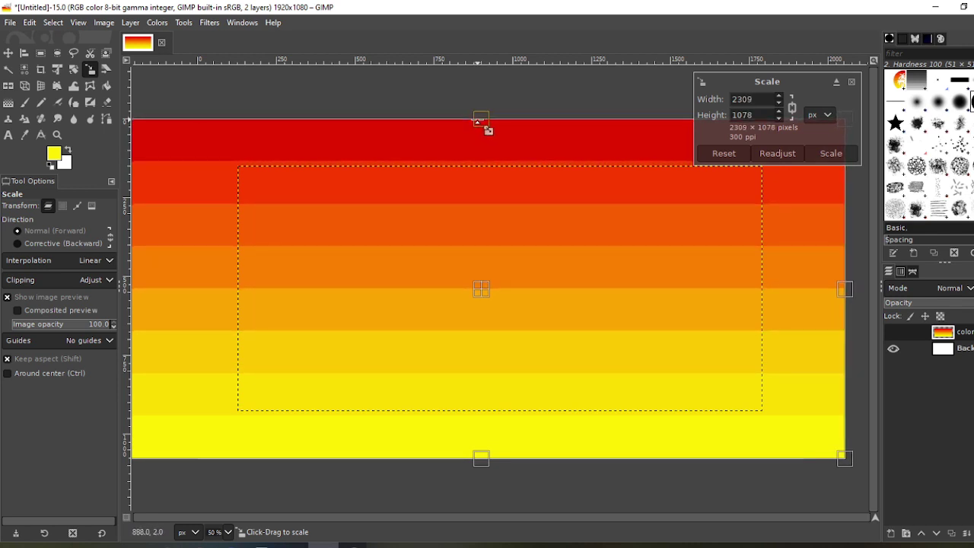
left_click_drag(478, 457, 476, 457)
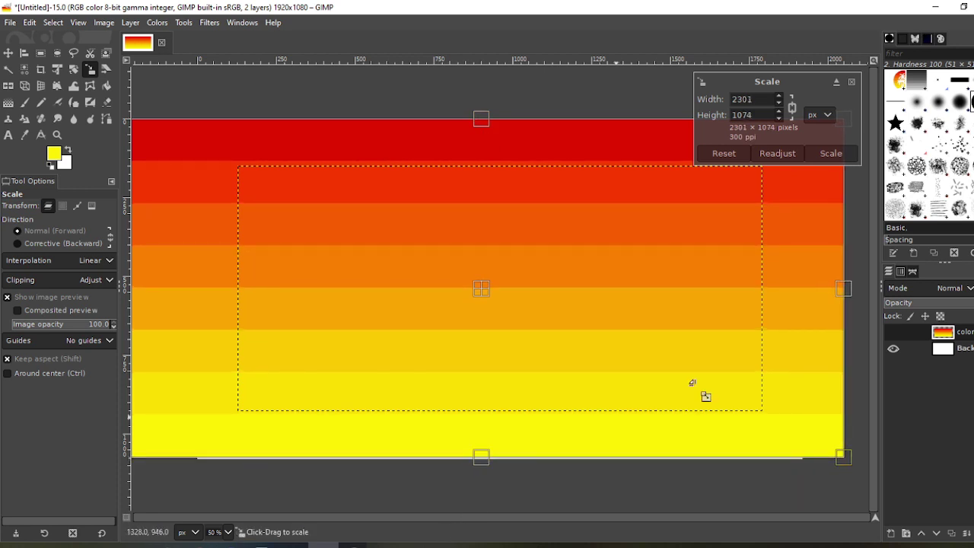
left_click(831, 153)
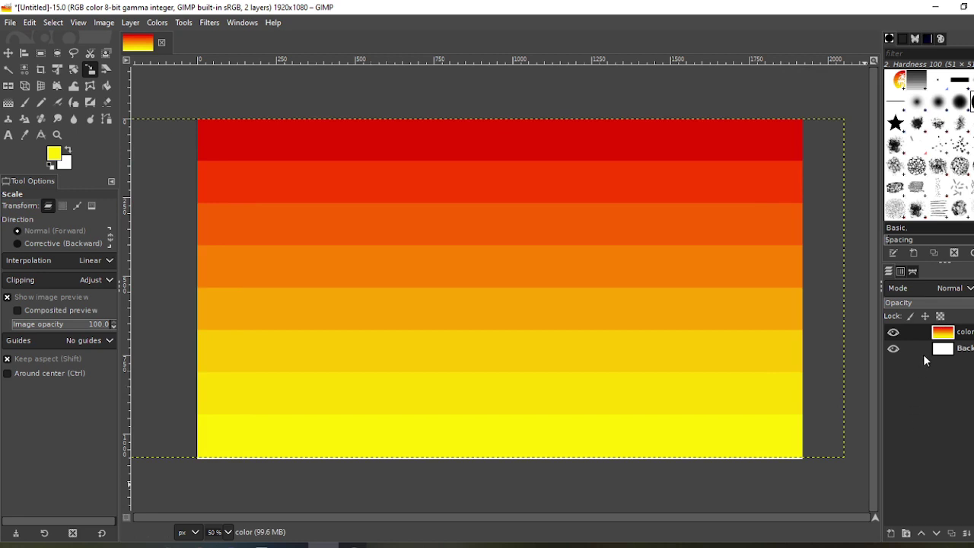
Step: Centre the stripes layer horizontally in the image with the Align tool
left_click(926, 347)
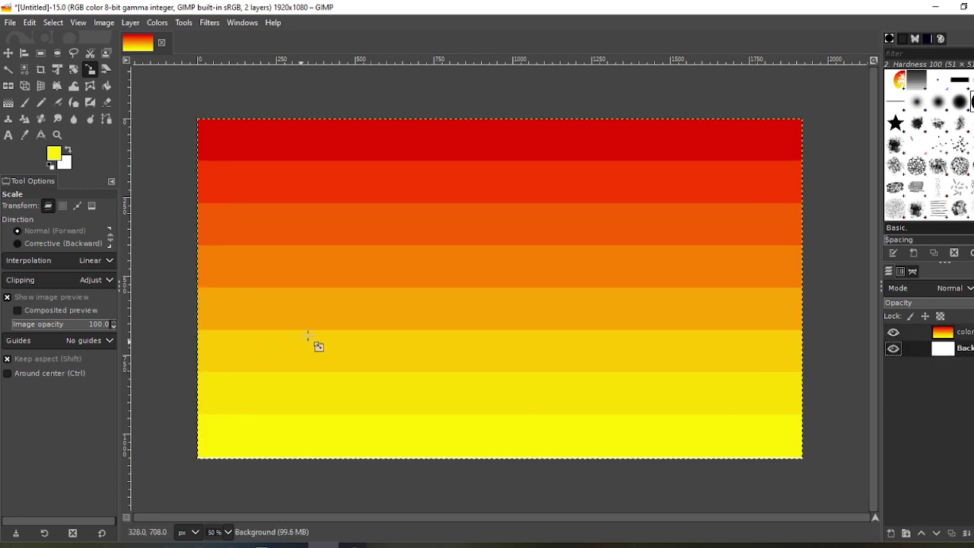
left_click(8, 53)
left_click(18, 55)
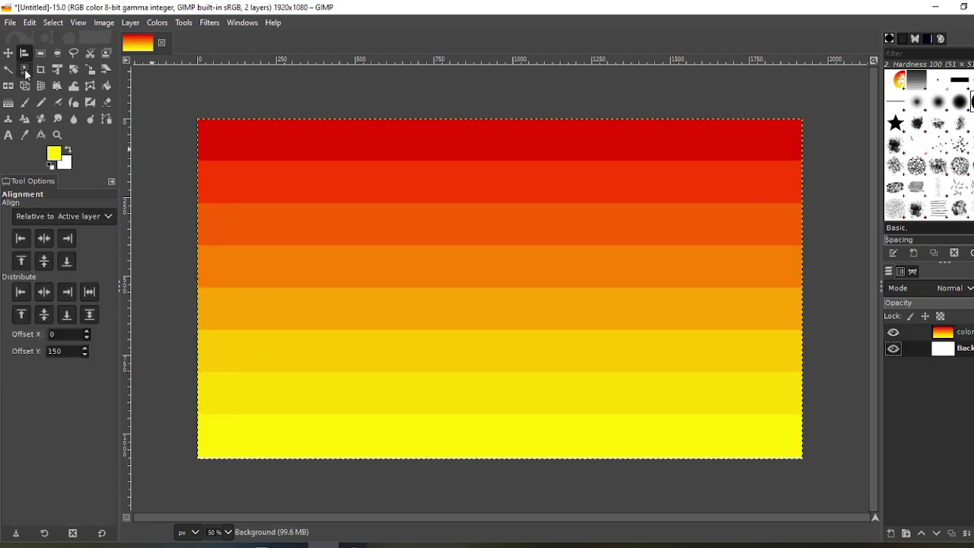
left_click(312, 268)
left_click(43, 239)
Step: Resize the color layer to the 1920×1080 image size
left_click(927, 335)
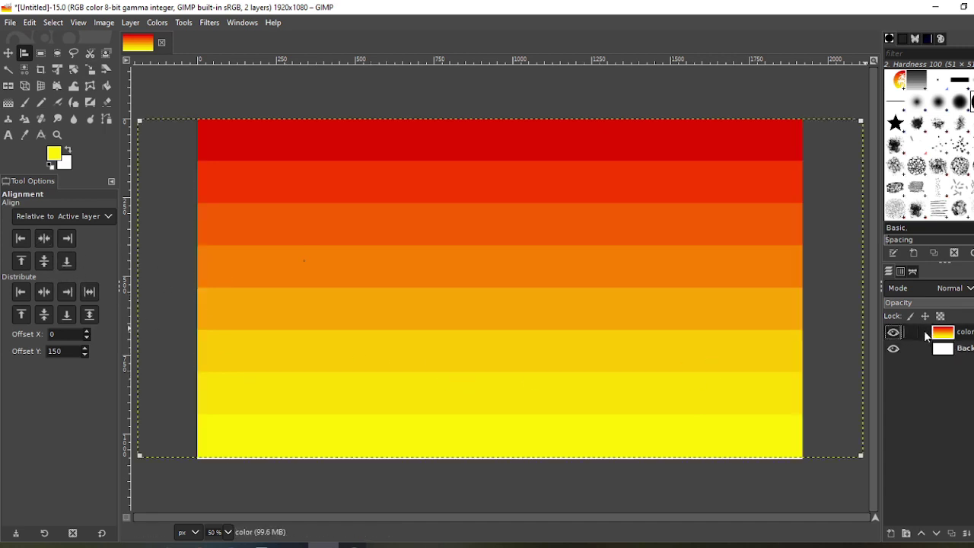
left_click(8, 55)
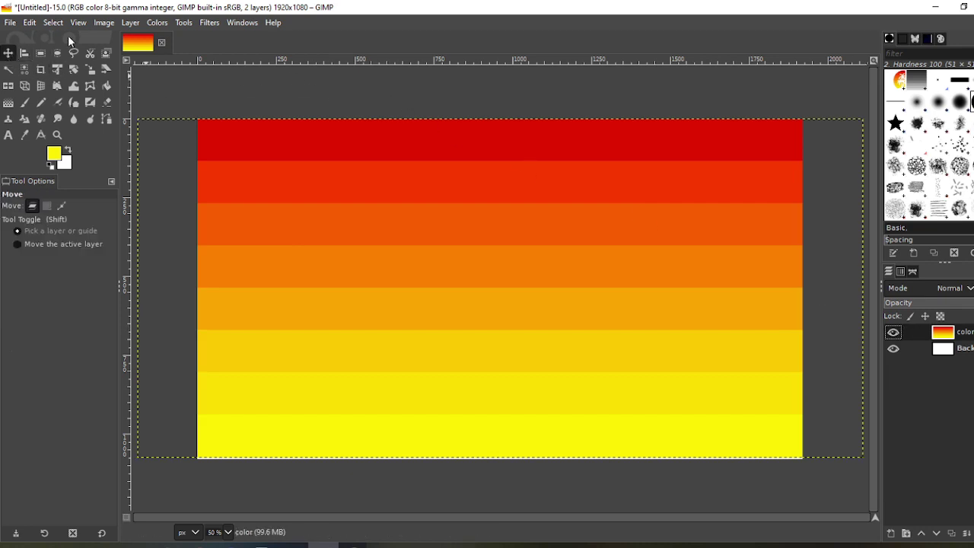
left_click(130, 22)
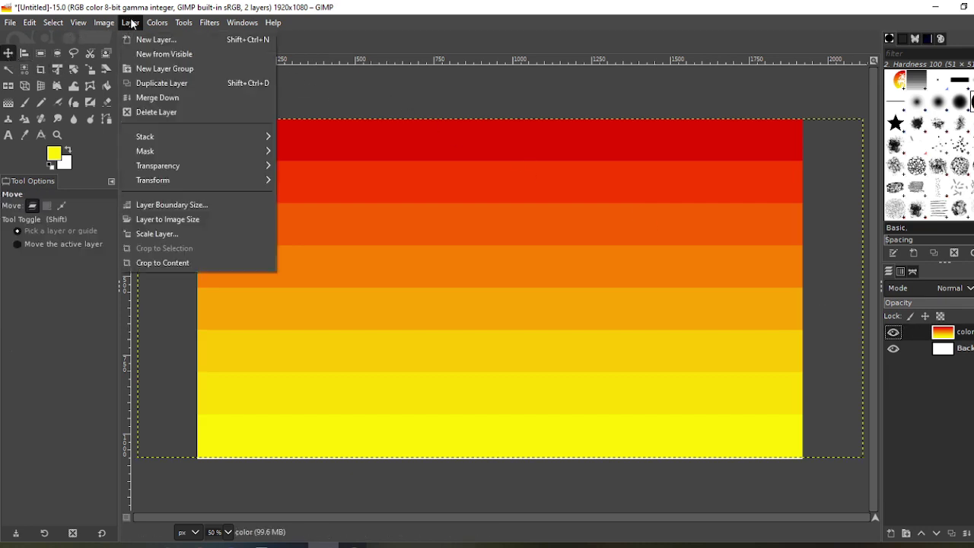
left_click(165, 219)
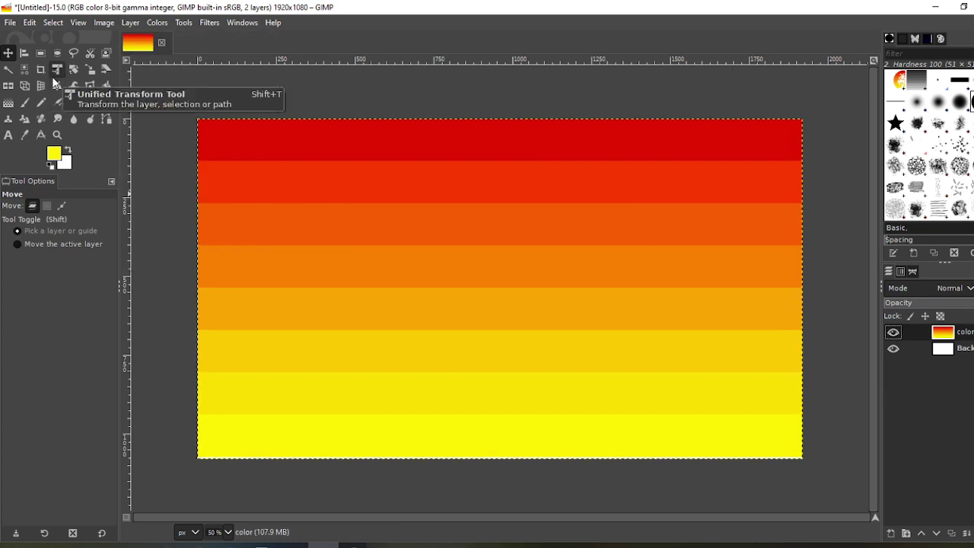
left_click(56, 52)
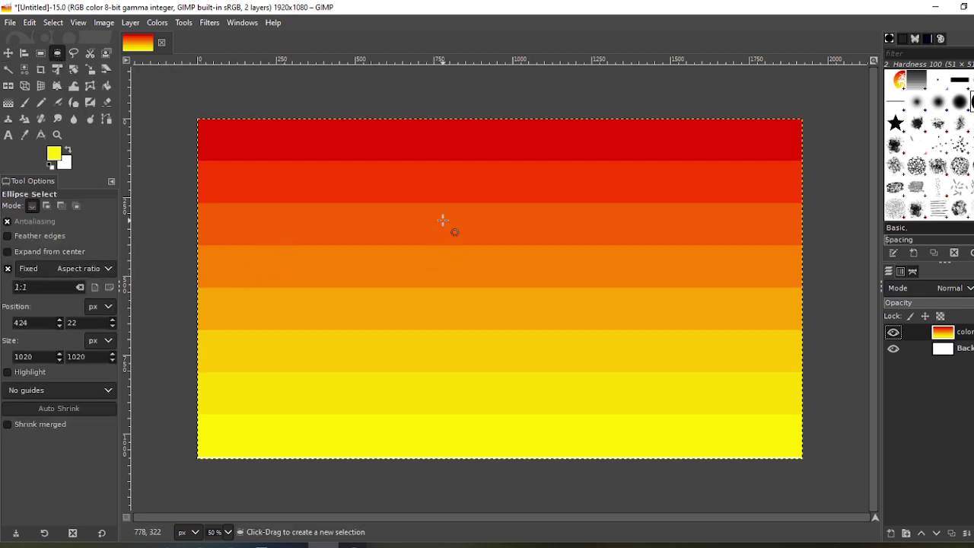
Step: Draw a large circular selection centred on the stripes, spanning the image height
left_click_drag(443, 221, 684, 424)
left_click_drag(575, 352, 496, 278)
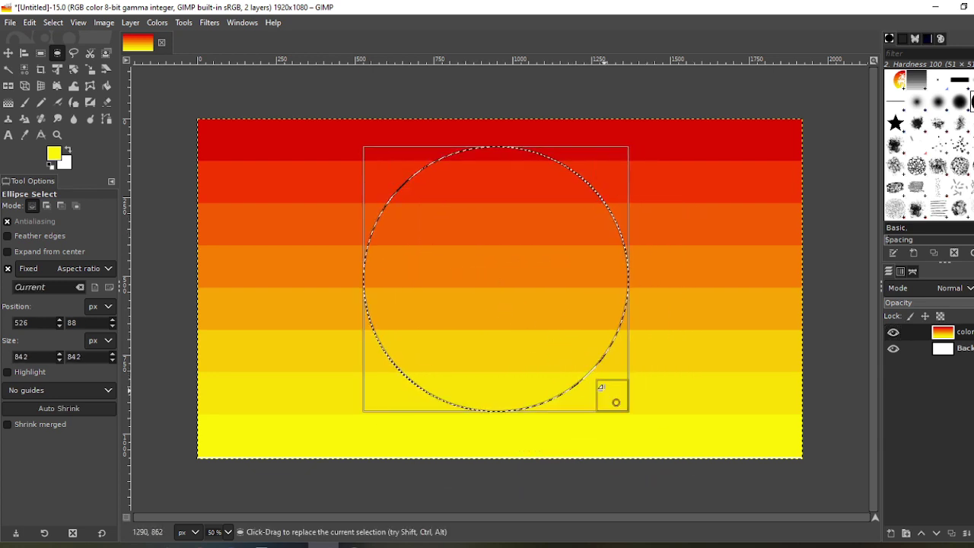
left_click_drag(600, 388, 638, 426)
left_click_drag(582, 404, 554, 383)
left_click_drag(626, 418, 655, 447)
left_click_drag(537, 372, 528, 366)
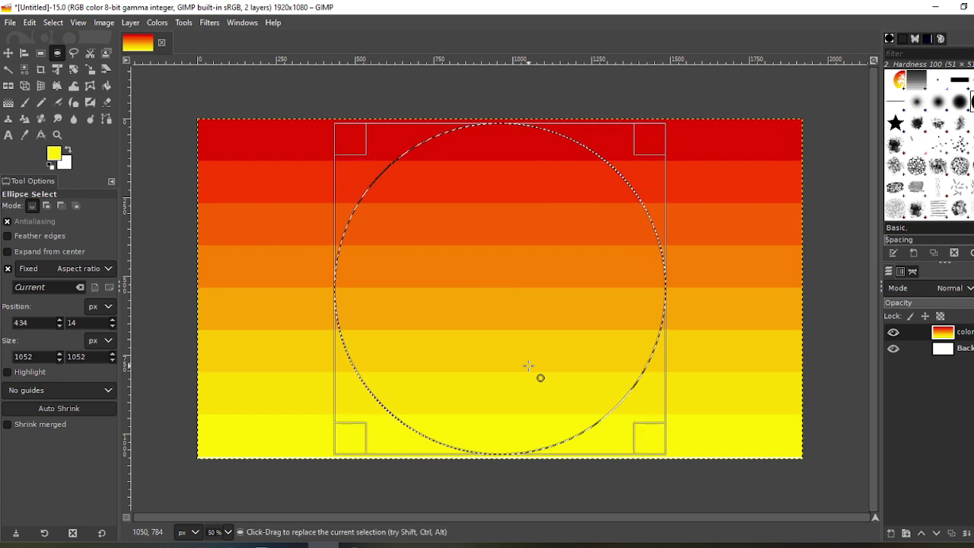
Step: Erase the stripes outside the circle by inverting the selection, then deselect
left_click(55, 23)
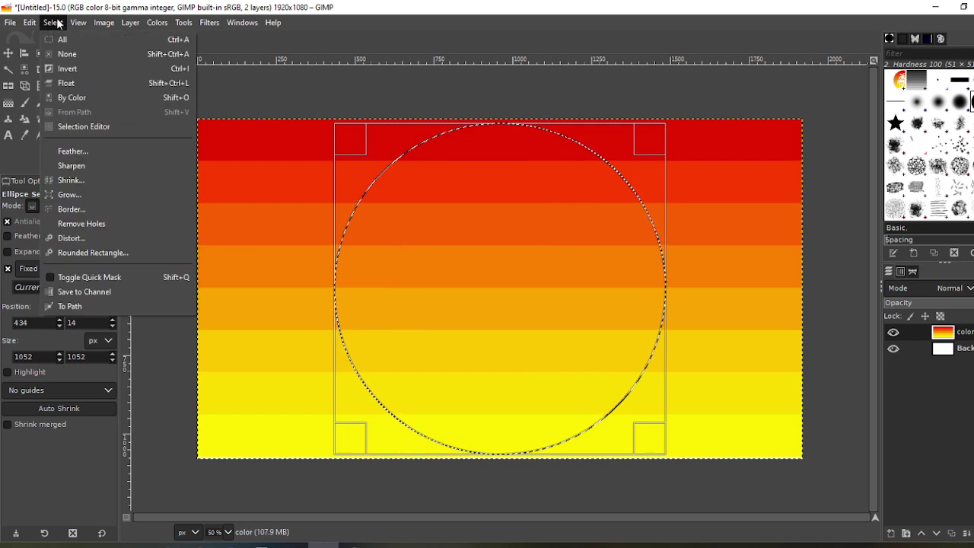
left_click(68, 72)
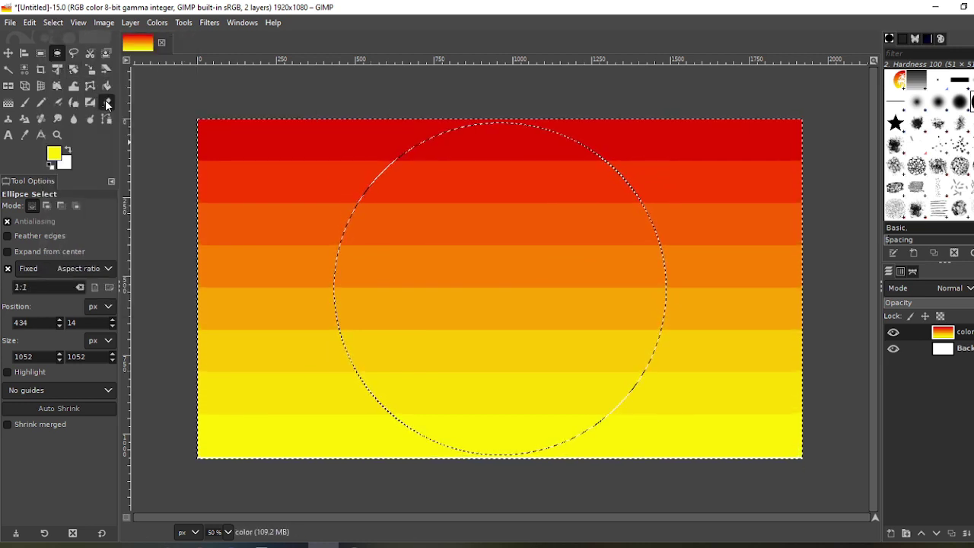
left_click(106, 102)
mouse_move(172, 170)
left_mouse_down()
mouse_move(229, 149)
mouse_move(628, 145)
mouse_move(820, 184)
mouse_move(213, 239)
mouse_move(832, 272)
mouse_move(419, 337)
mouse_move(191, 355)
mouse_move(772, 352)
mouse_move(626, 383)
mouse_move(206, 406)
mouse_move(805, 406)
mouse_move(724, 450)
mouse_move(259, 449)
left_mouse_up()
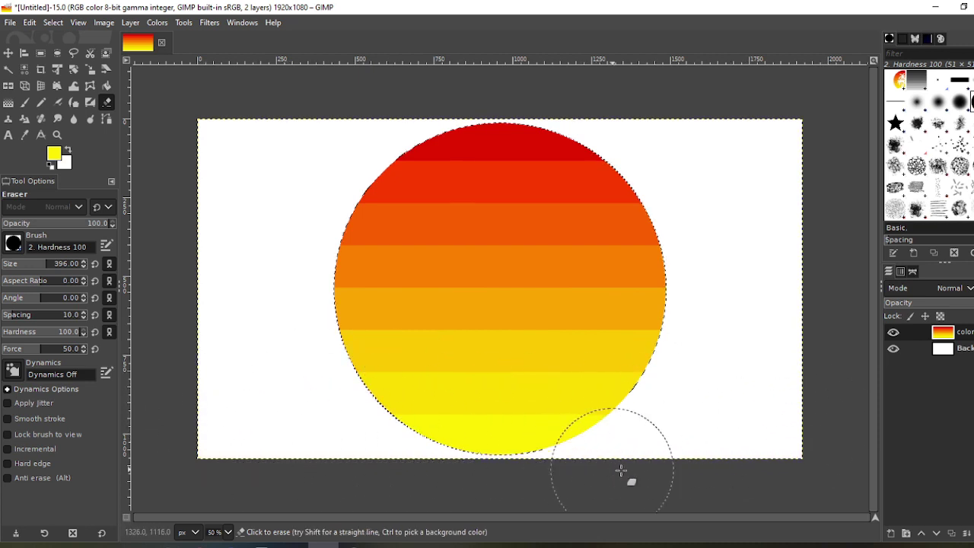
left_click(53, 24)
left_click(66, 53)
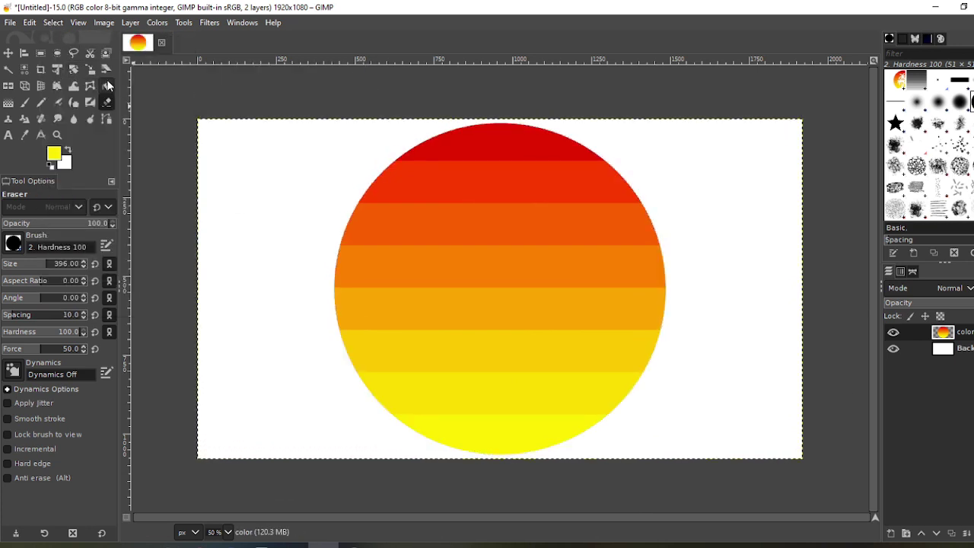
Step: Open the recent palm-tree silhouette image
left_click(10, 22)
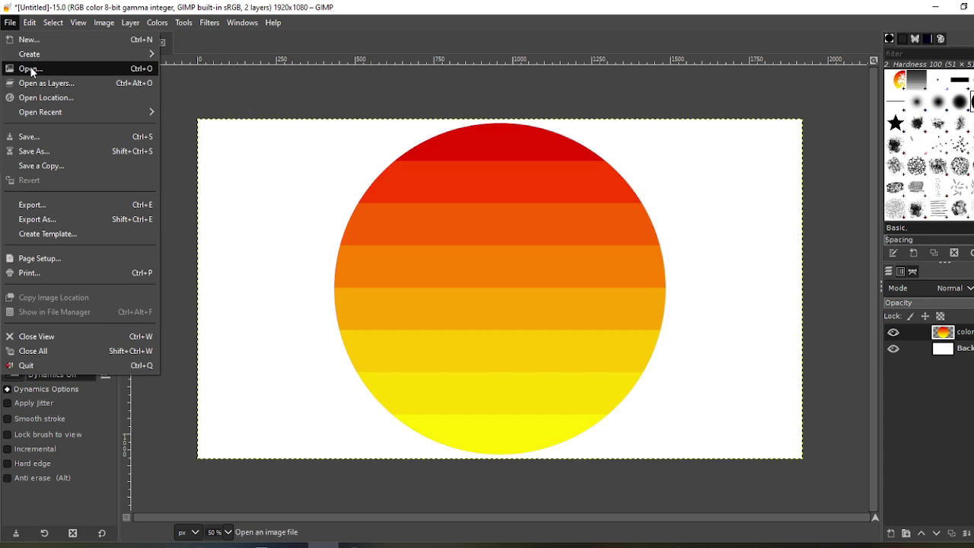
mouse_move(118, 110)
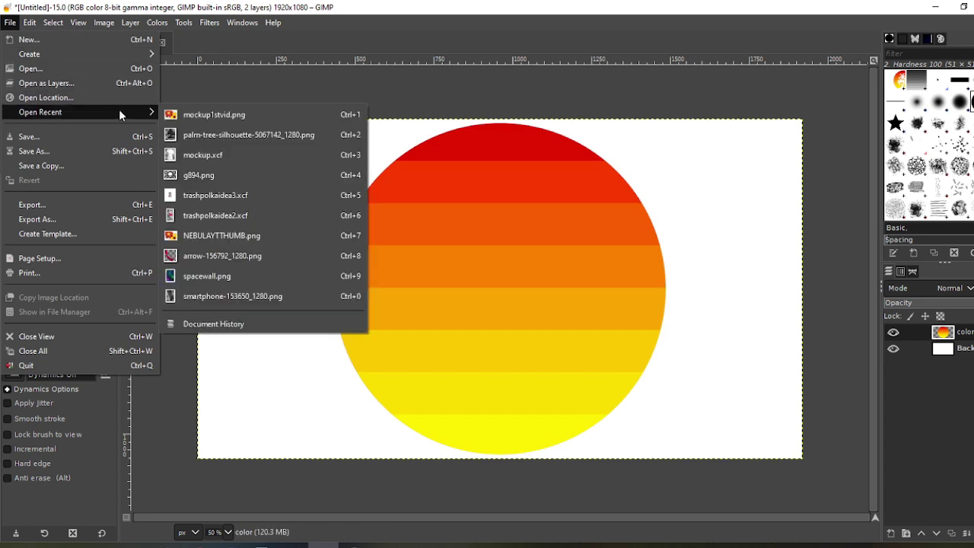
left_click(216, 134)
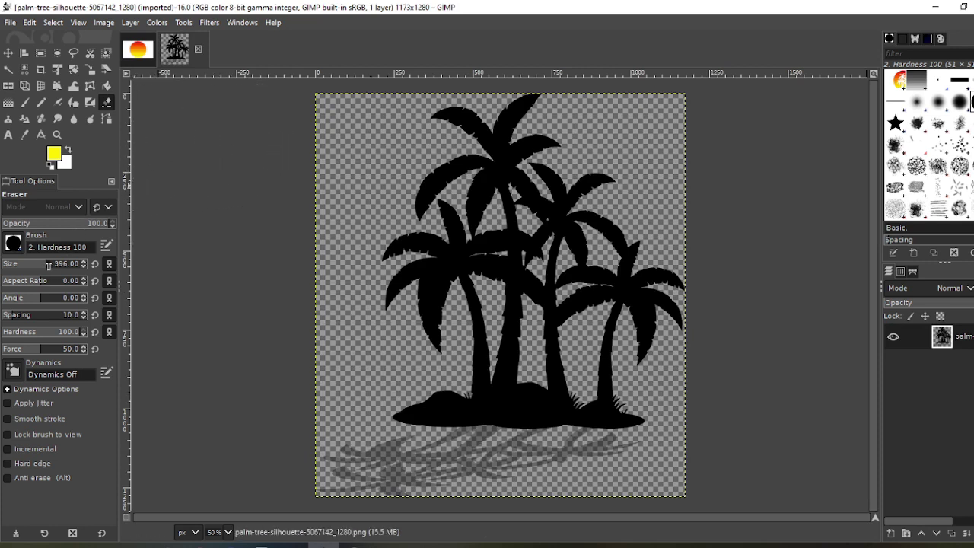
Step: Erase the grey shadow below the island with an 83 px eraser
left_click(21, 264)
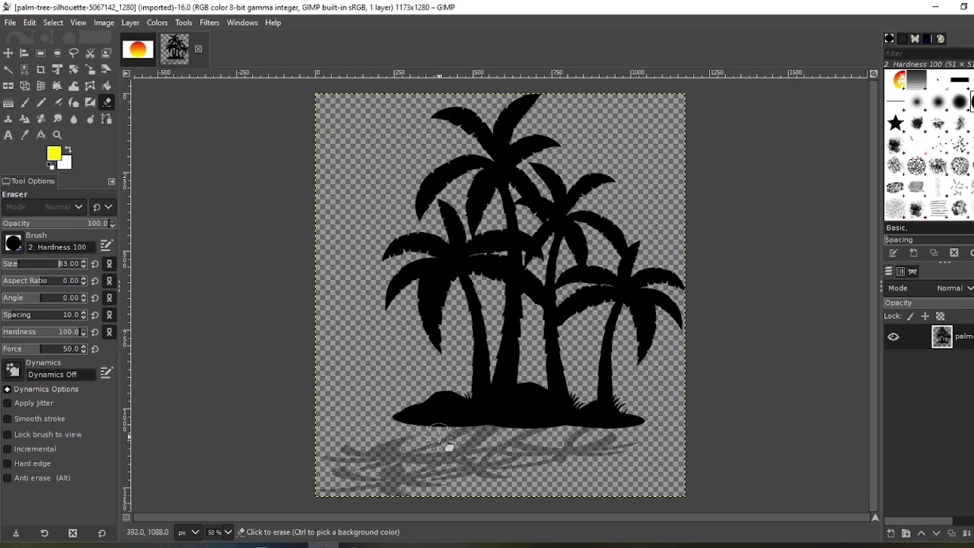
left_click_drag(463, 448, 544, 446)
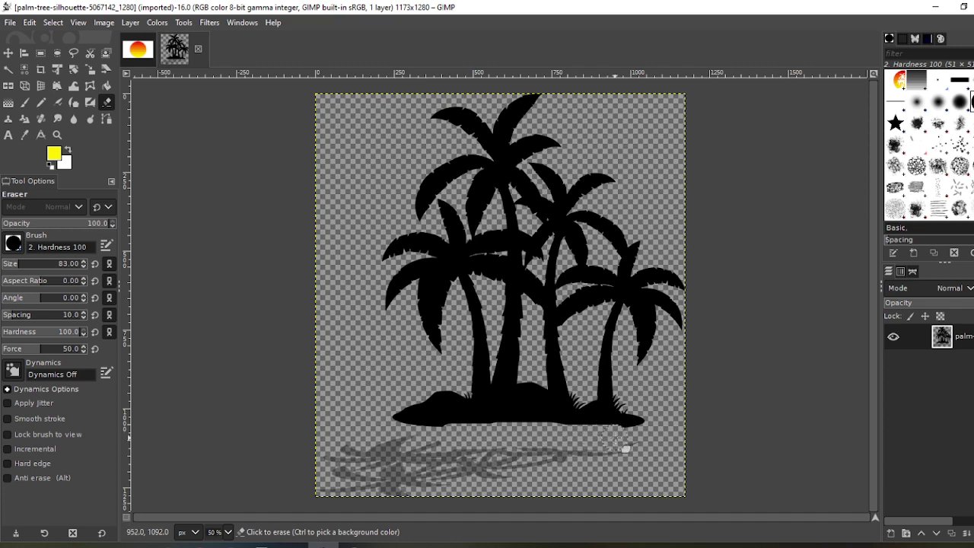
mouse_move(597, 454)
left_mouse_down()
mouse_move(481, 459)
mouse_move(449, 446)
left_mouse_up()
mouse_move(351, 456)
left_mouse_down()
mouse_move(497, 471)
mouse_move(329, 463)
mouse_move(442, 481)
mouse_move(364, 483)
left_mouse_up()
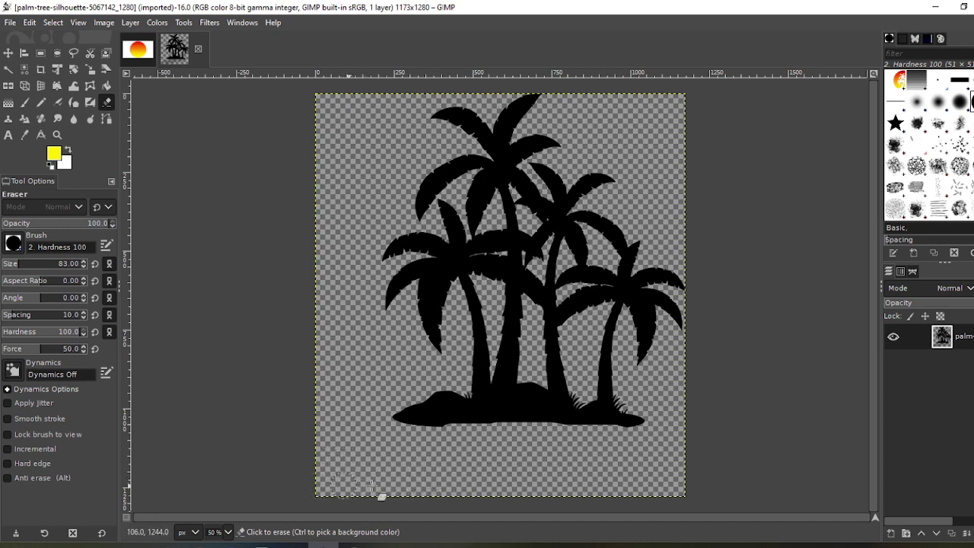
left_click_drag(668, 486, 679, 480)
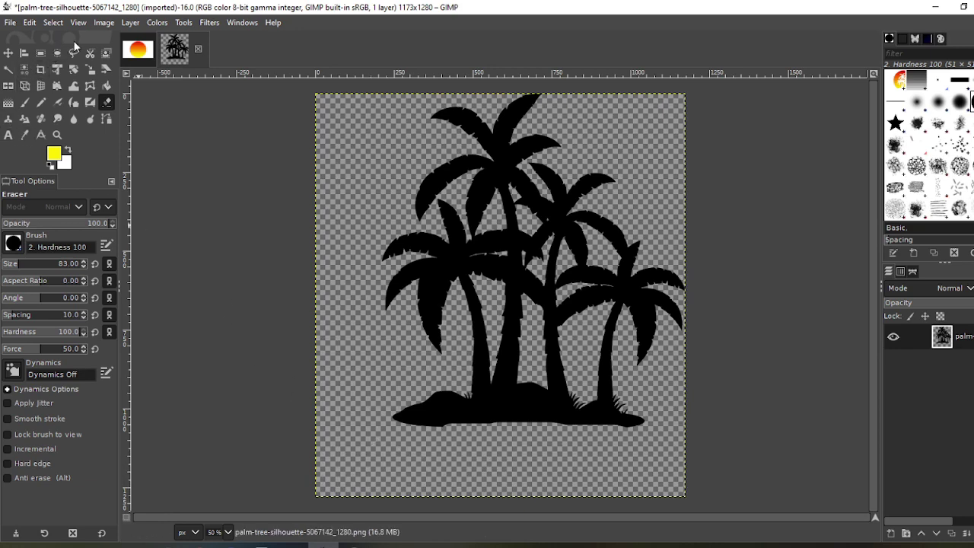
Step: Copy the visible palm-tree silhouette and return to the Untitled sun image
left_click(8, 54)
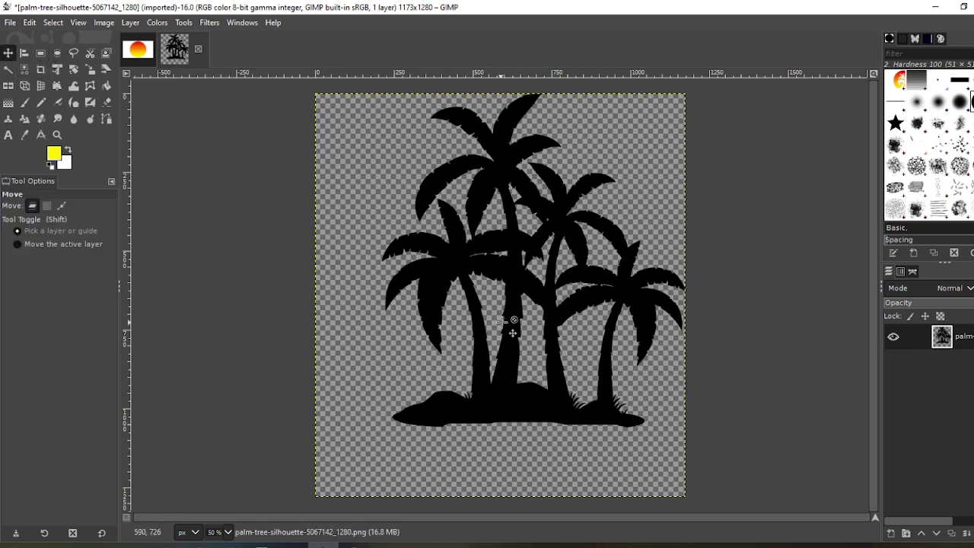
right_click(452, 263)
mouse_move(475, 300)
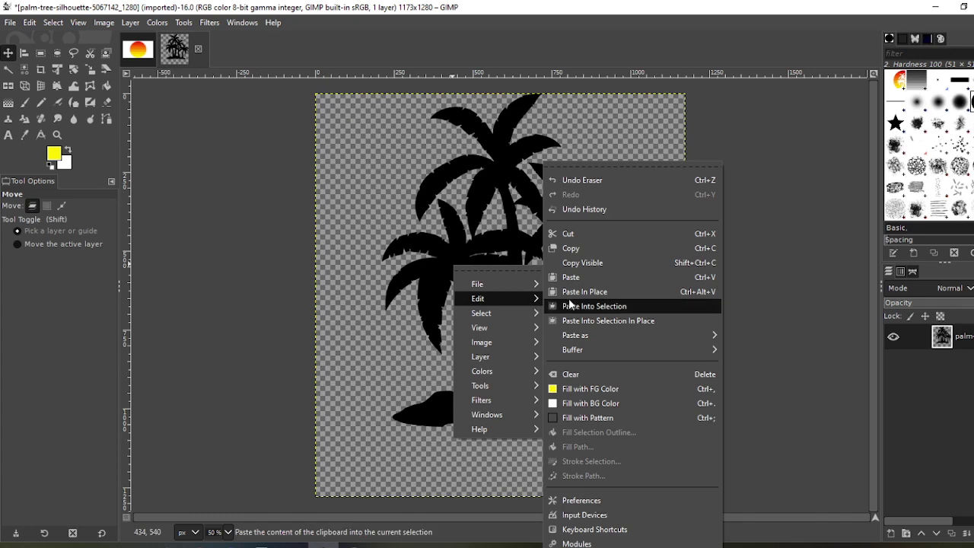
left_click(580, 262)
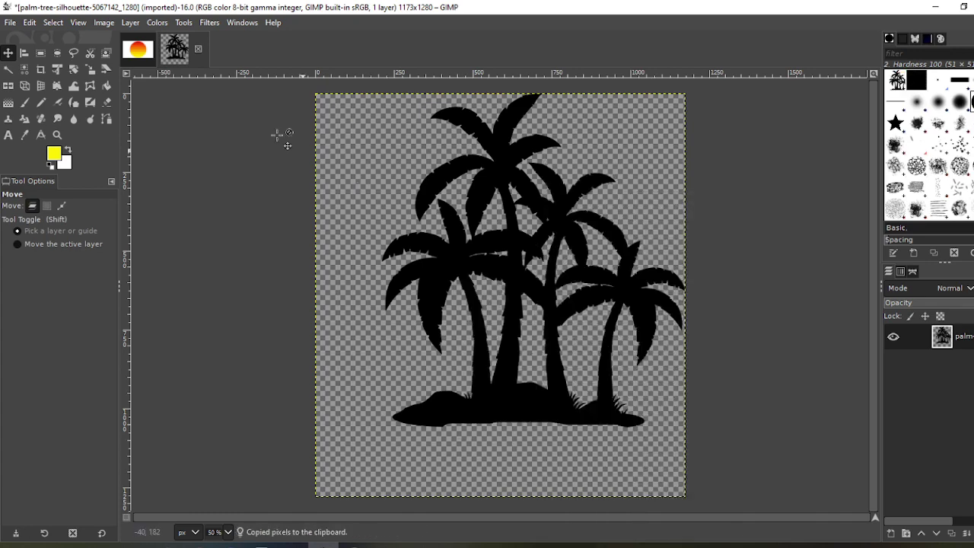
left_click(145, 54)
Step: Paste the copied palm trees into the sun image as a new layer
right_click(443, 332)
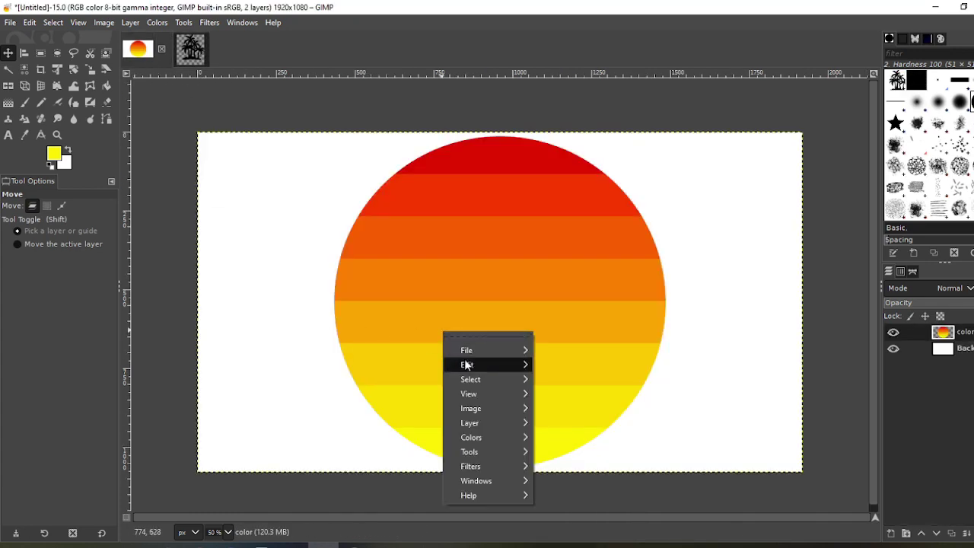
mouse_move(467, 364)
mouse_move(637, 335)
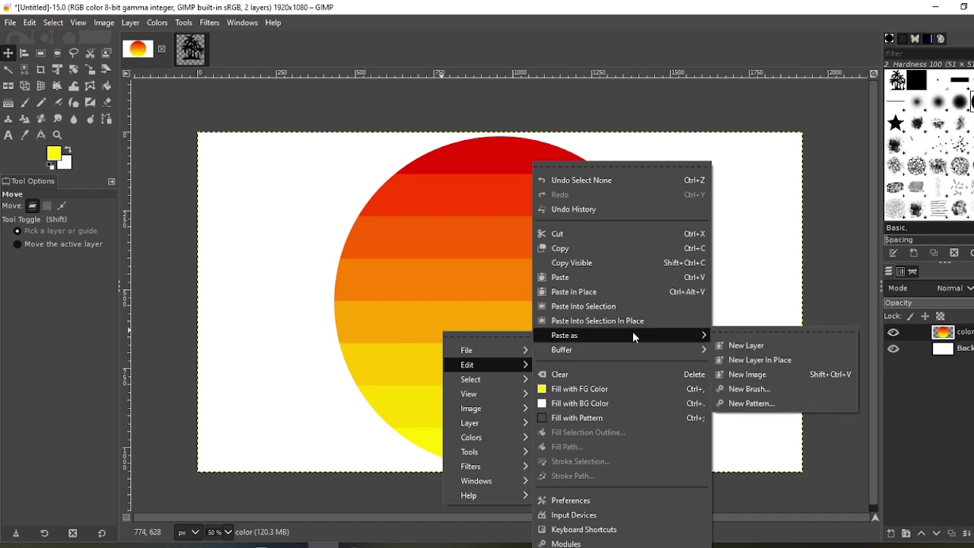
left_click(737, 345)
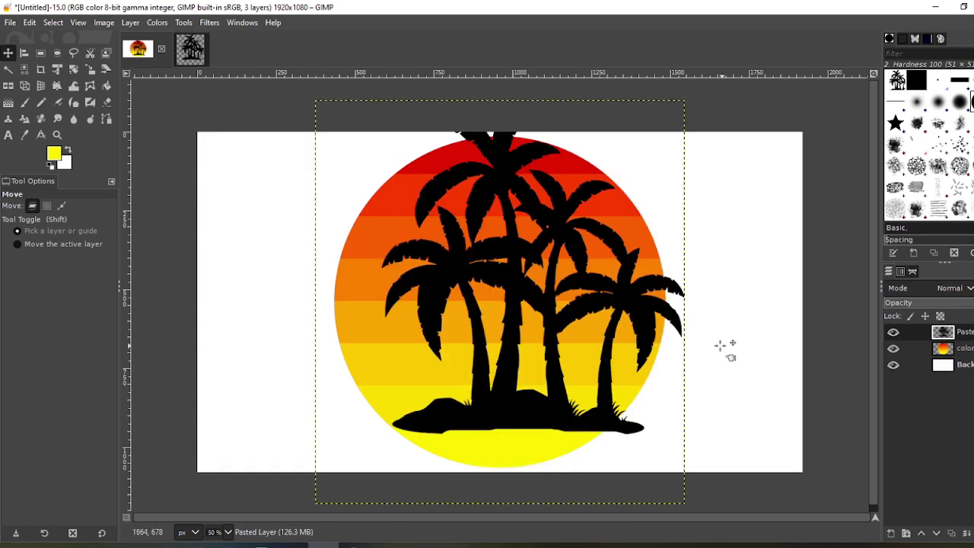
Step: Scale the pasted palm-tree layer to 860 × 938 px and center it over the sun
left_click(89, 69)
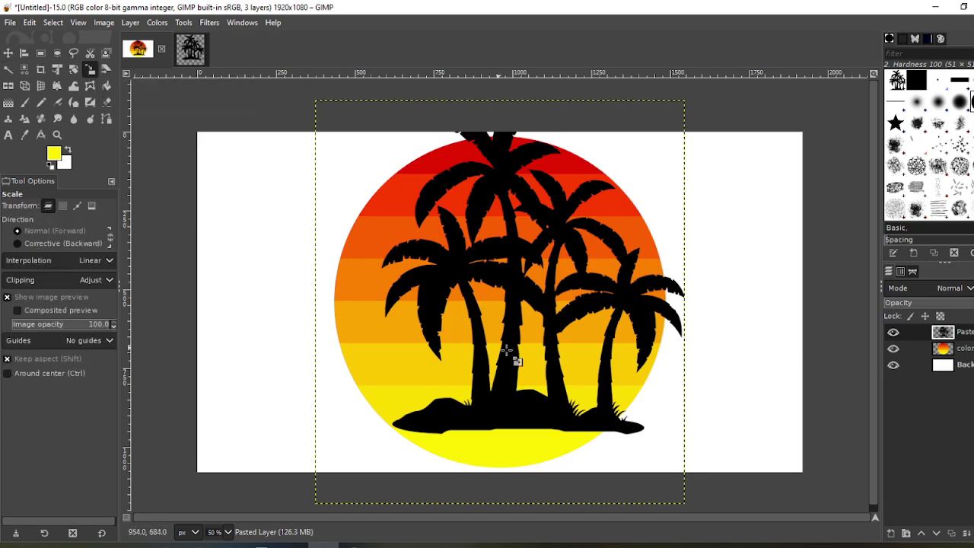
left_click(464, 271)
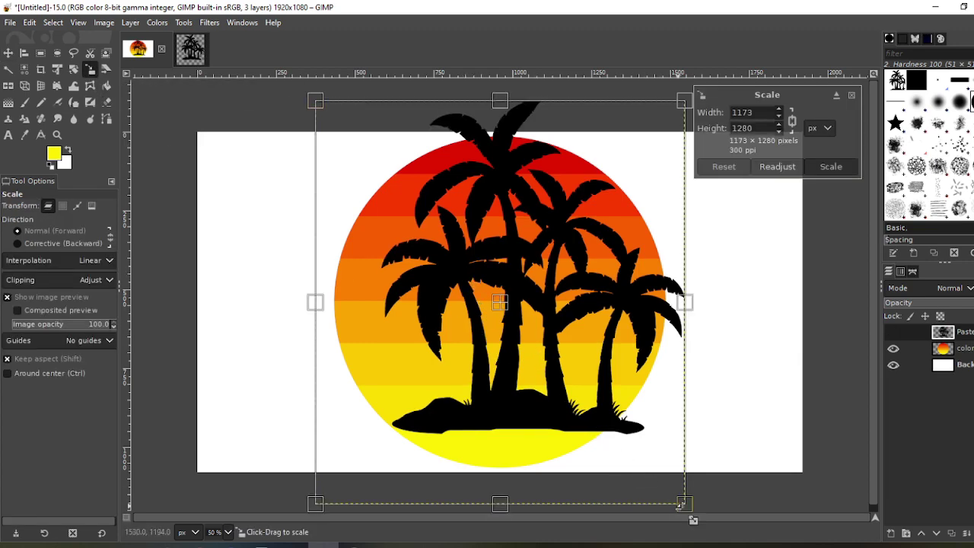
left_click_drag(682, 509, 501, 334)
left_click_drag(447, 244, 494, 353)
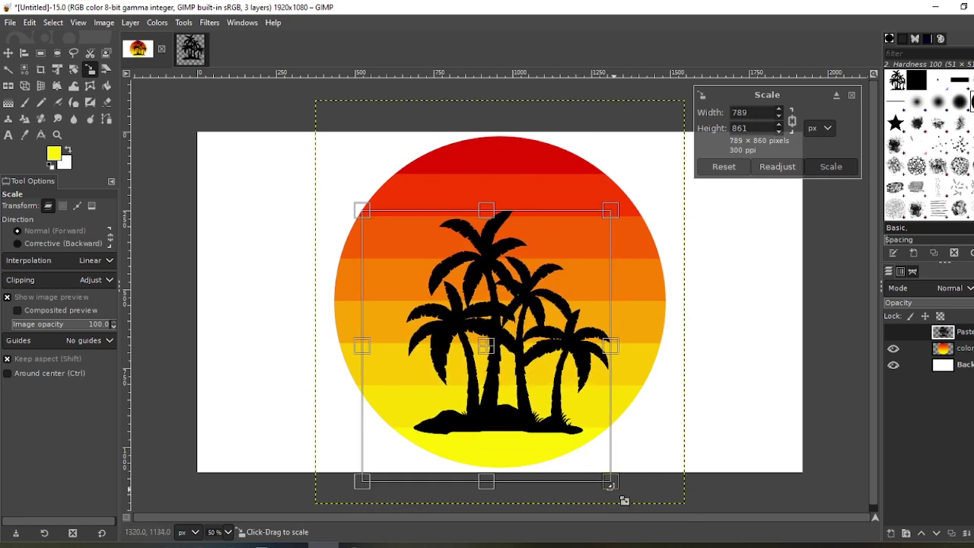
left_click_drag(624, 500, 647, 521)
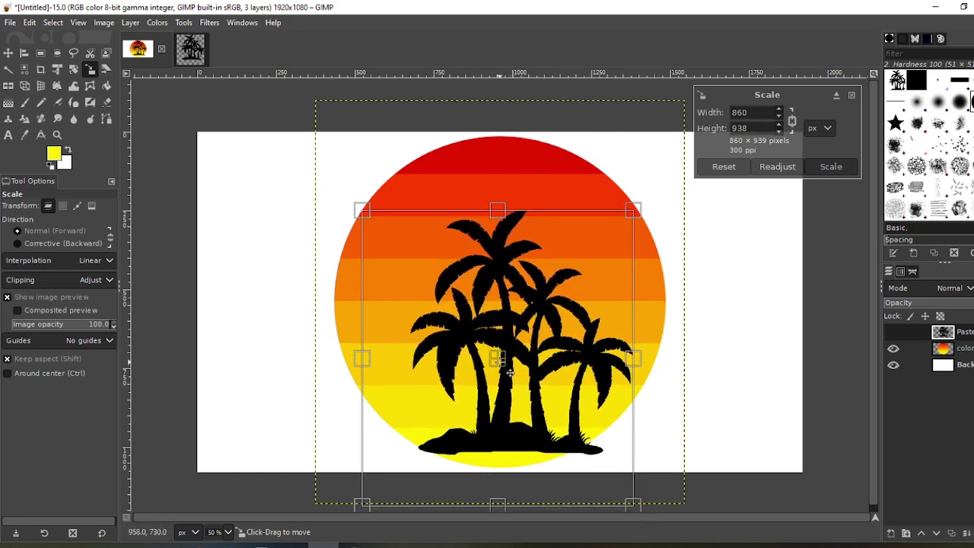
left_click_drag(510, 373, 494, 373)
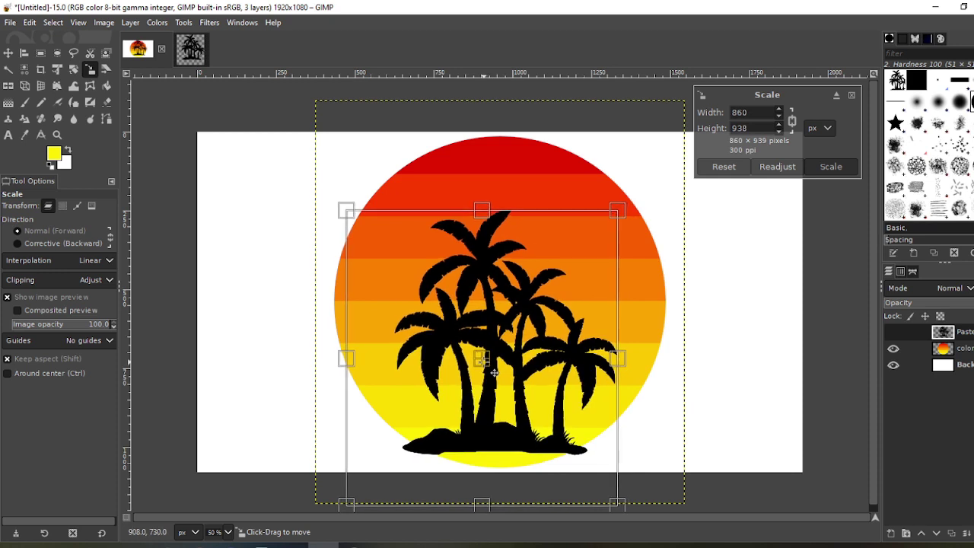
left_click(831, 167)
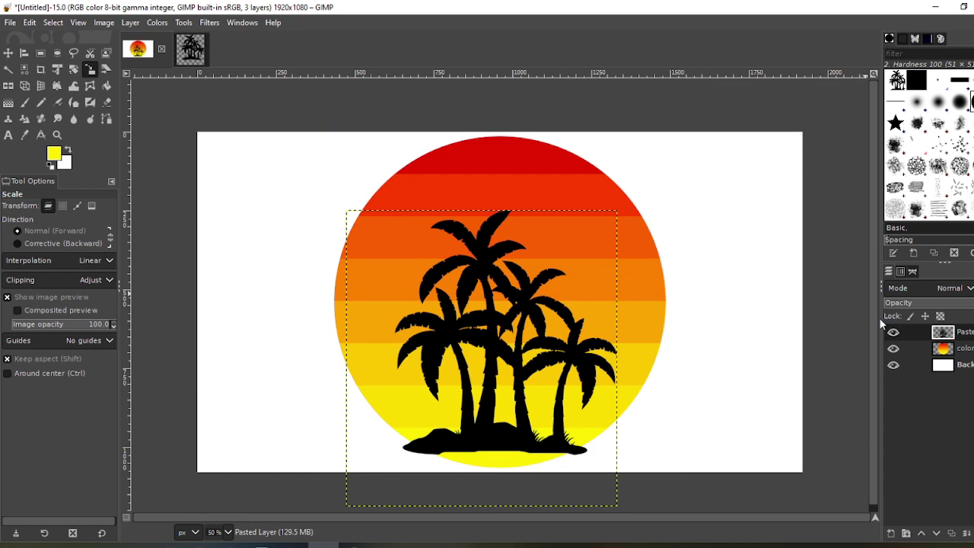
Step: On the sunset layer, select the white area around the circle by colour
left_click(930, 352)
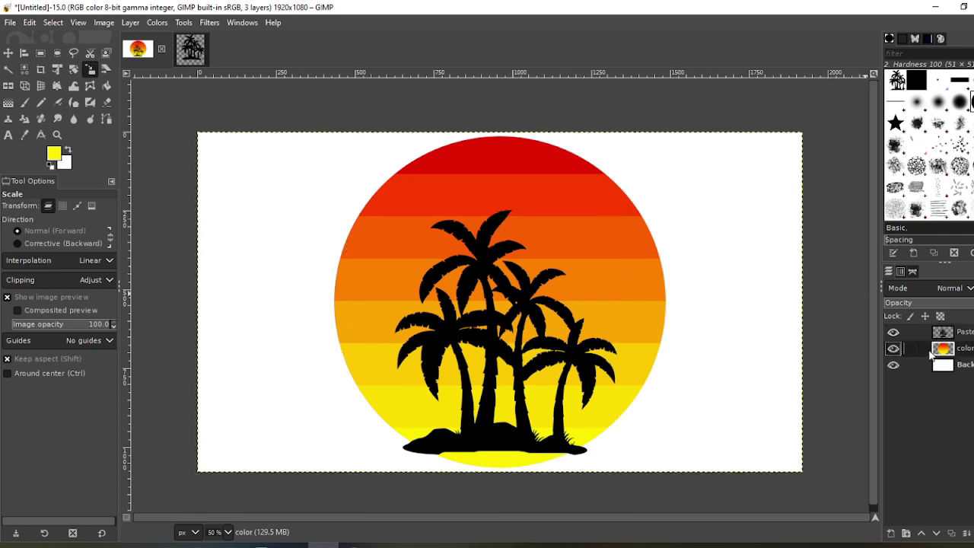
left_click(20, 70)
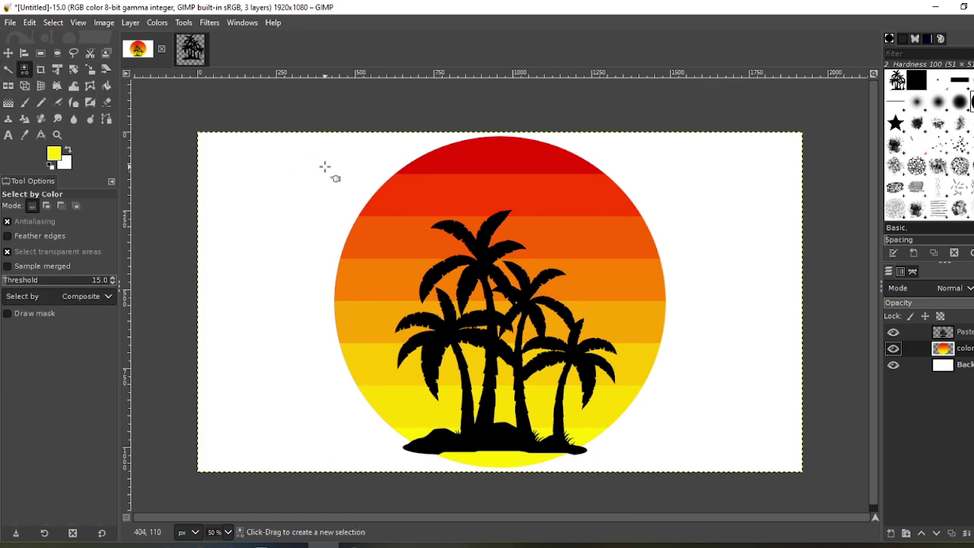
left_click(325, 167)
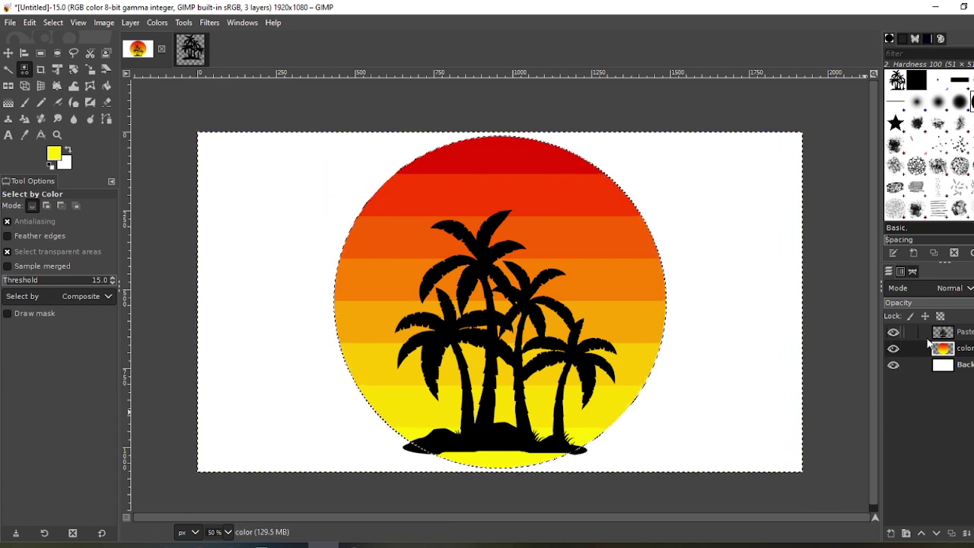
Step: On the Pasted layer, erase the island's black base outside the circle
left_click(942, 333)
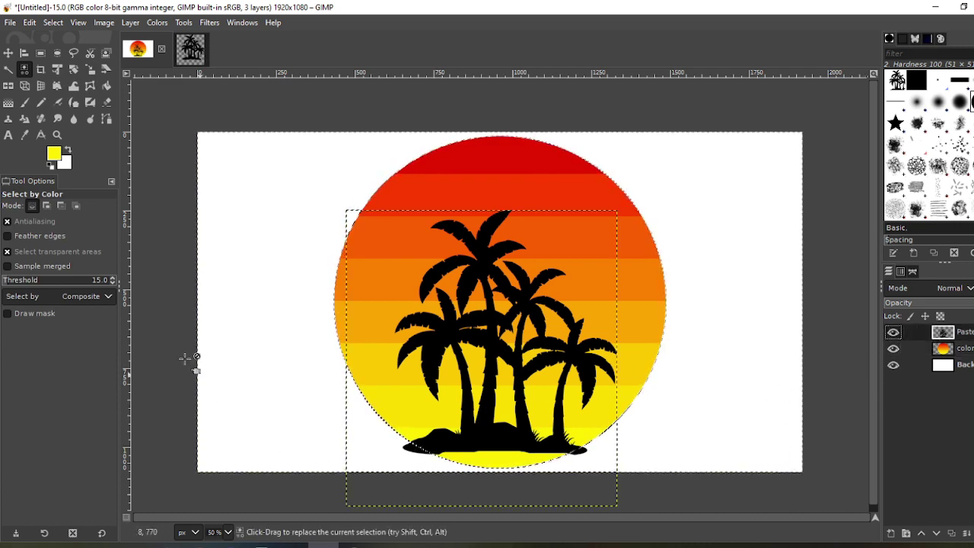
left_click(106, 104)
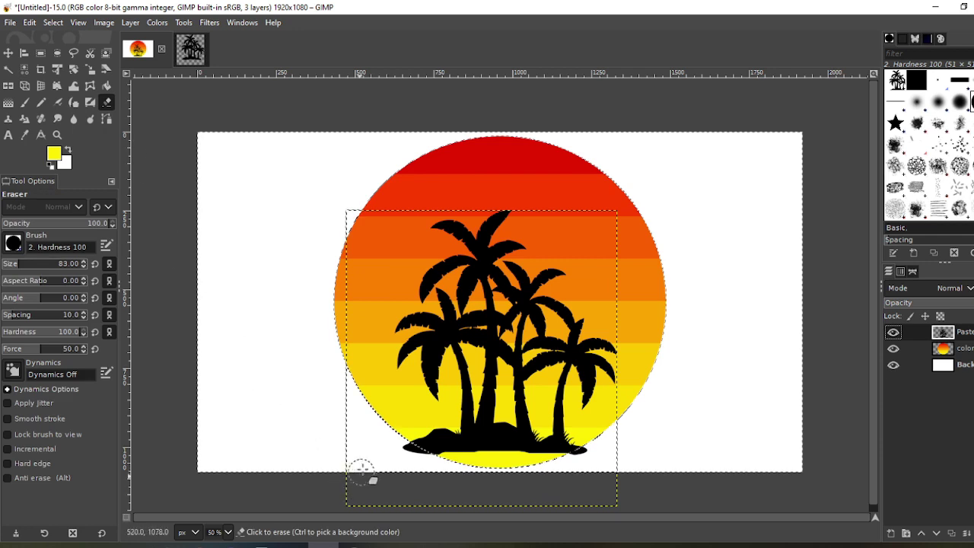
mouse_move(387, 440)
left_mouse_down()
mouse_move(434, 462)
mouse_move(526, 472)
mouse_move(600, 465)
mouse_move(614, 442)
mouse_move(580, 454)
left_mouse_up()
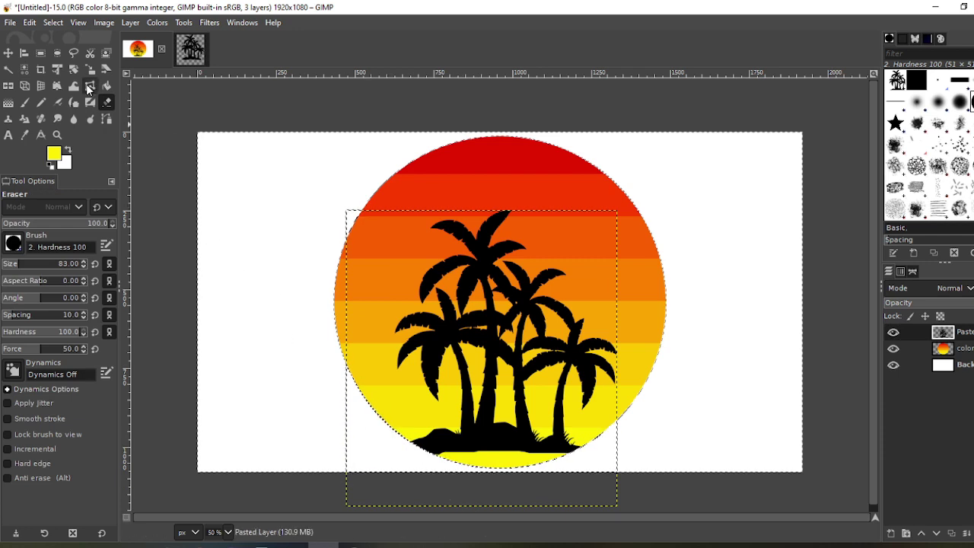
Step: Clear the selection, select the black palms by colour, and invert the selection
left_click(54, 22)
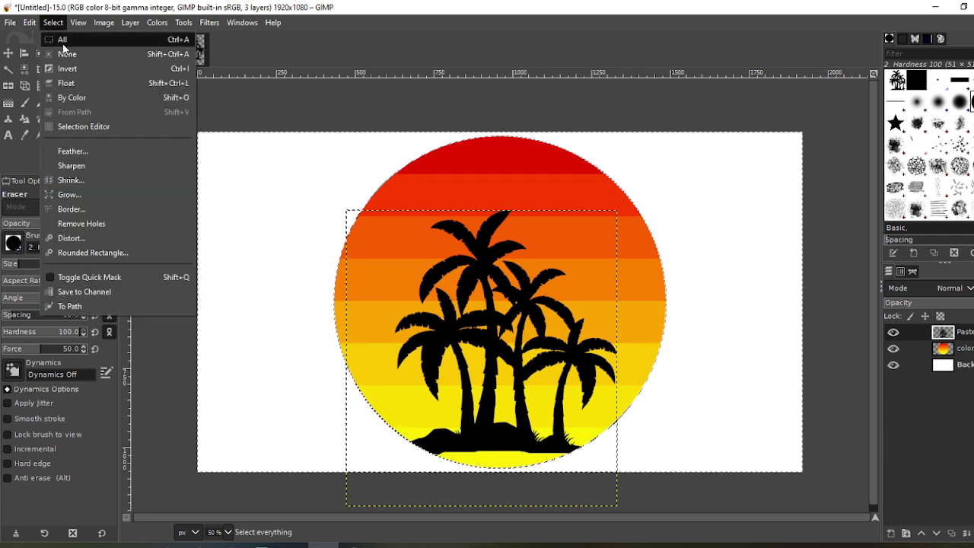
left_click(67, 54)
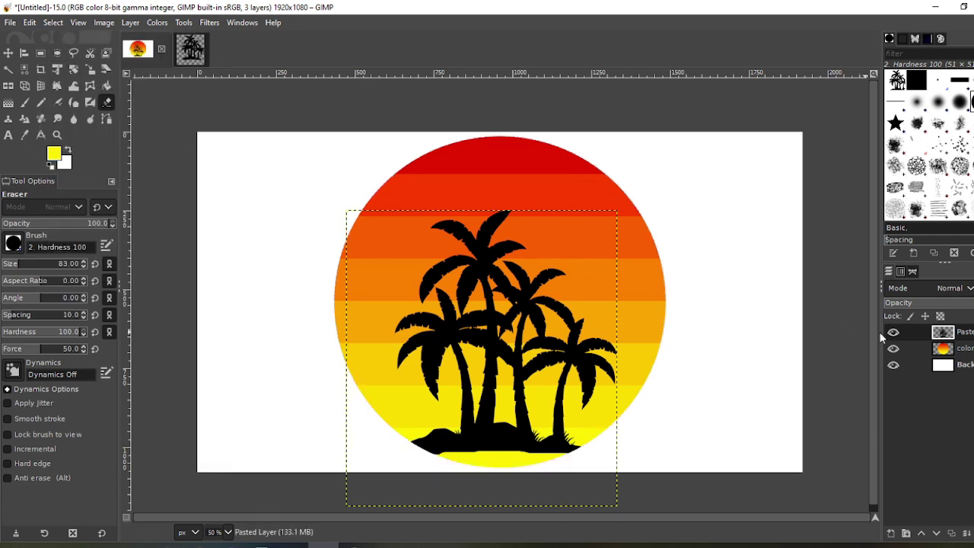
left_click(29, 70)
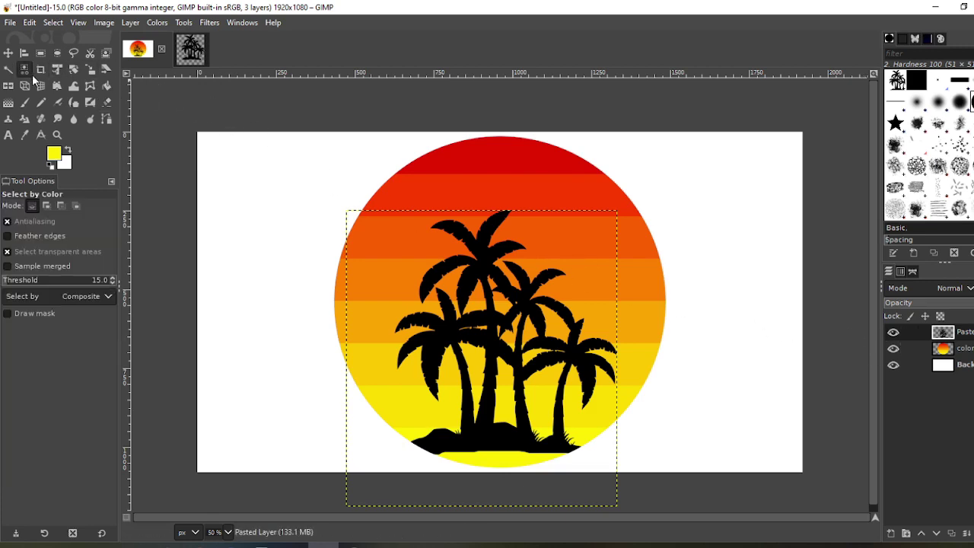
left_click(465, 396)
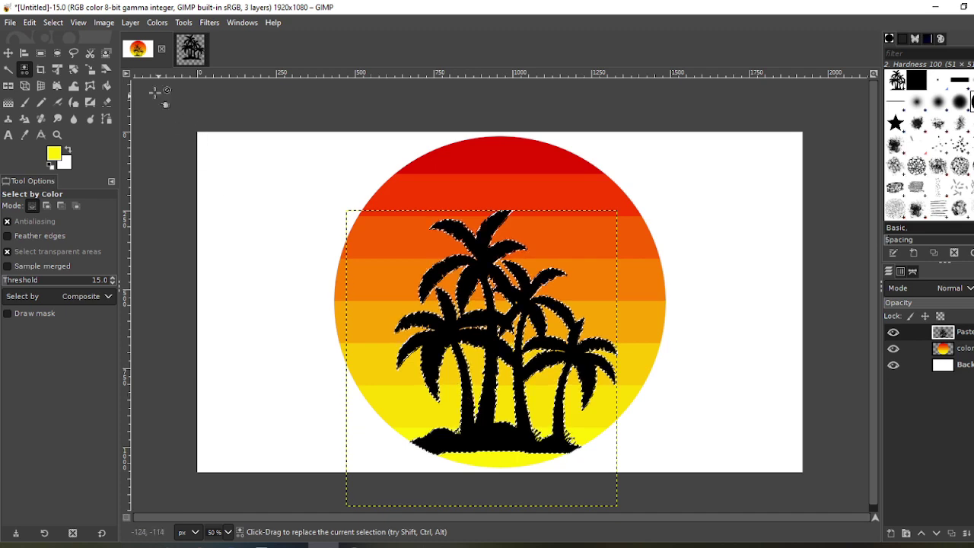
left_click(53, 22)
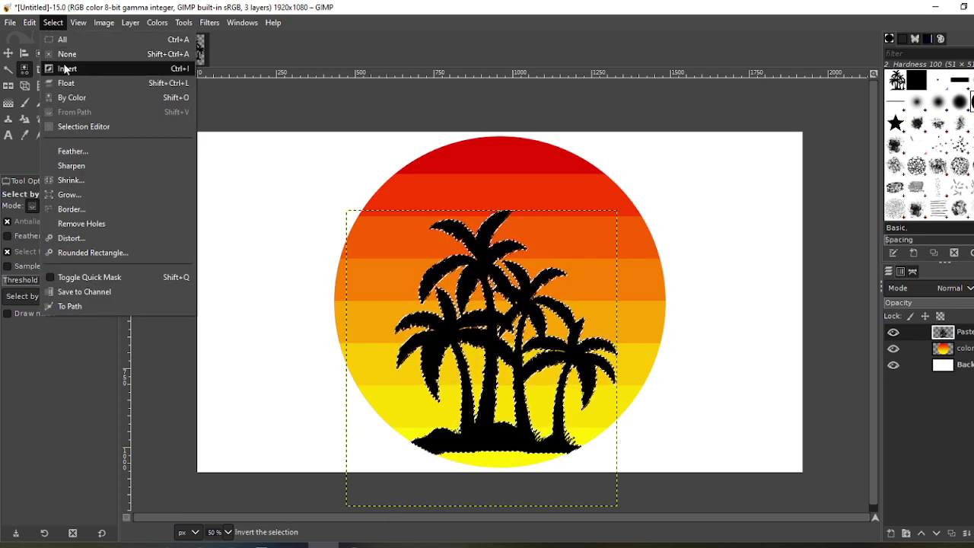
left_click(67, 68)
Step: On the striped sunset layer, erase the yellow strip below the palm island
left_click(930, 350)
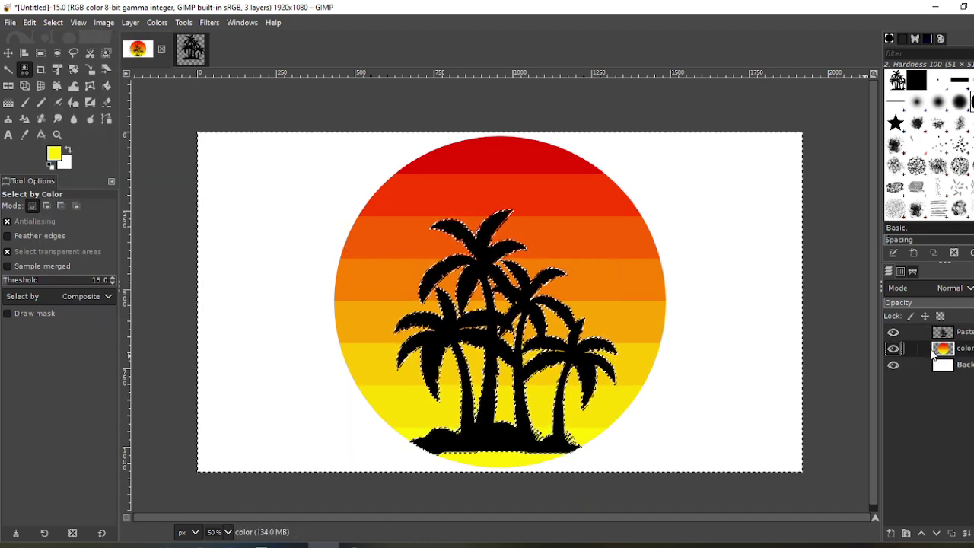
left_click(108, 102)
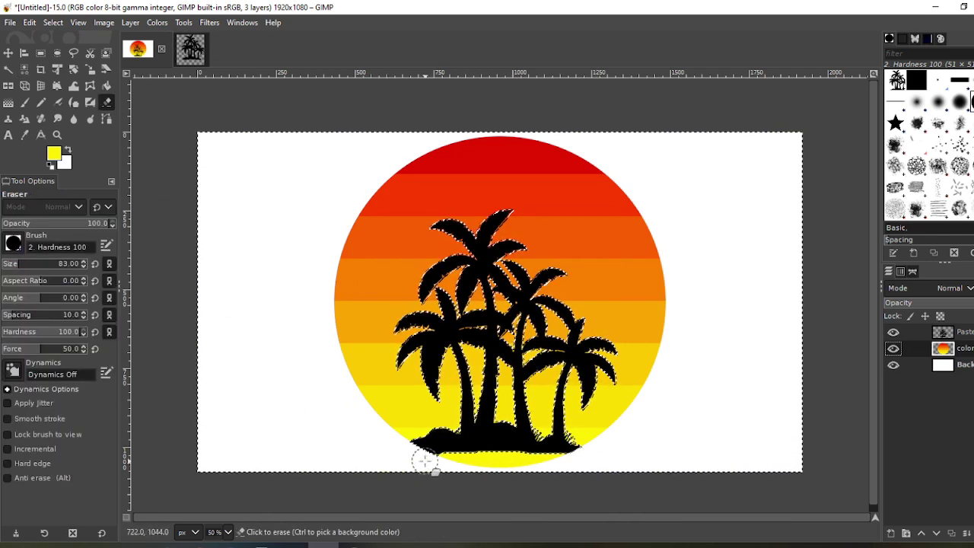
left_click_drag(463, 459, 524, 455)
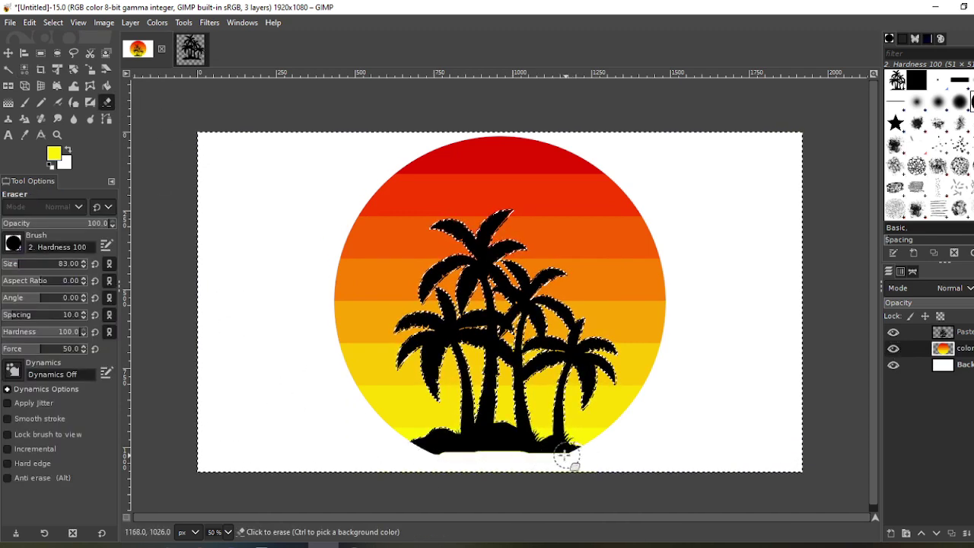
left_click_drag(433, 459, 635, 489)
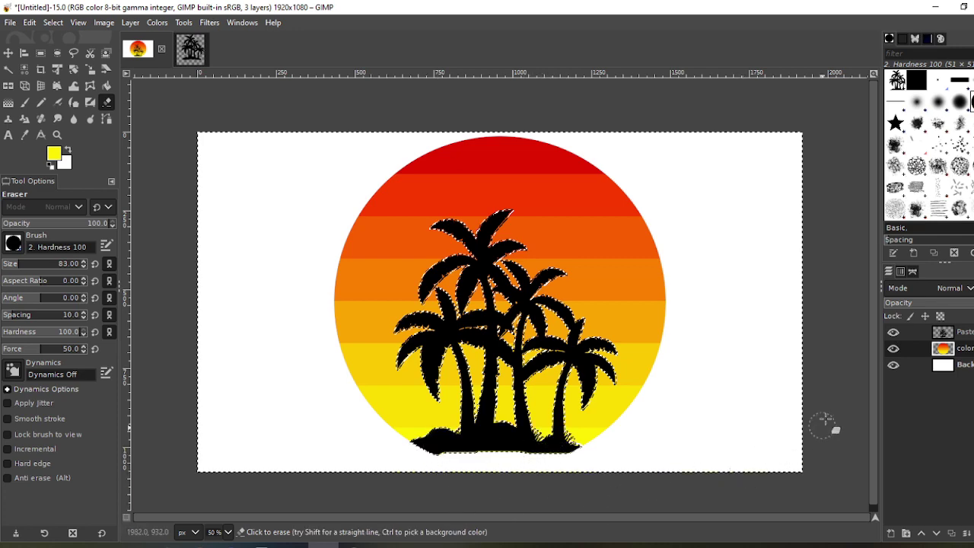
Step: Clear the selection and select the black palm silhouette by colour on the Pasted layer
left_click(57, 22)
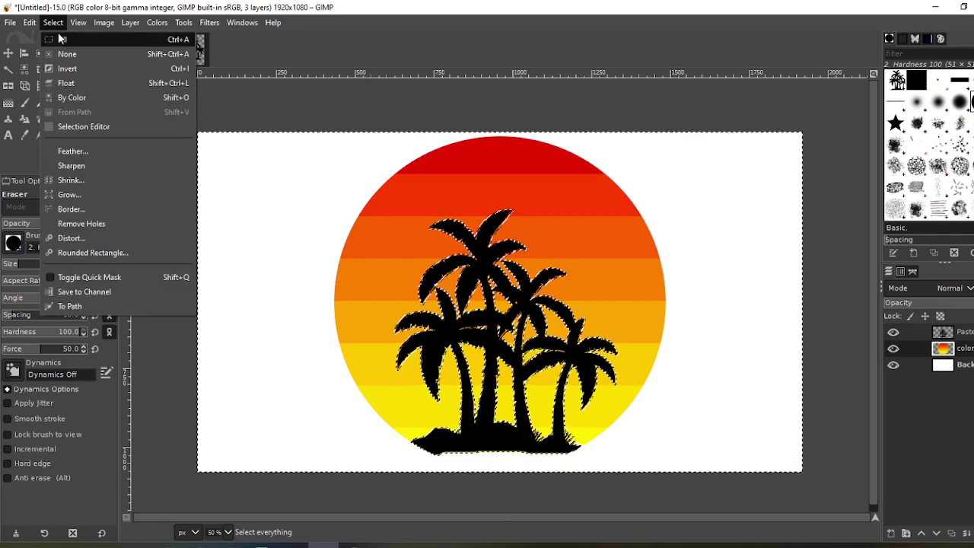
left_click(60, 53)
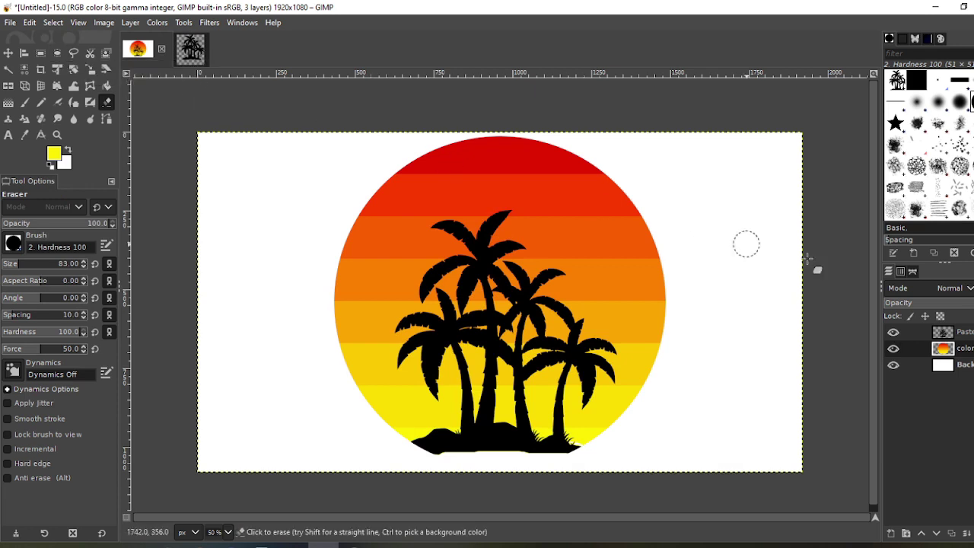
left_click(936, 335)
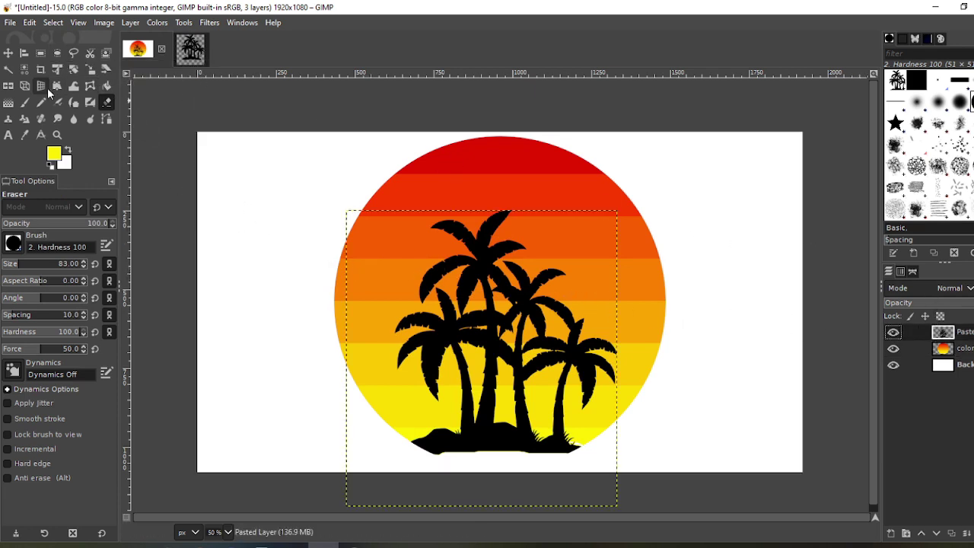
left_click(24, 69)
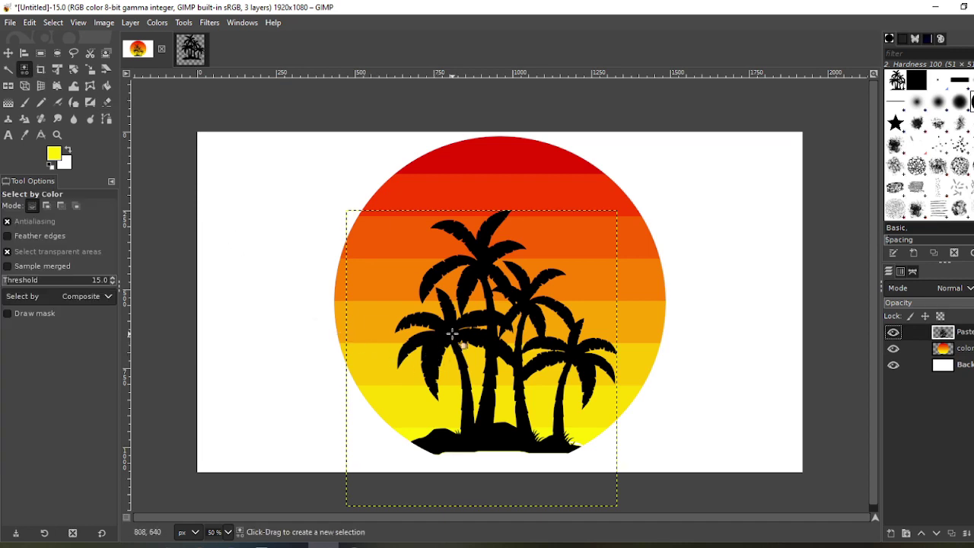
left_click(452, 333)
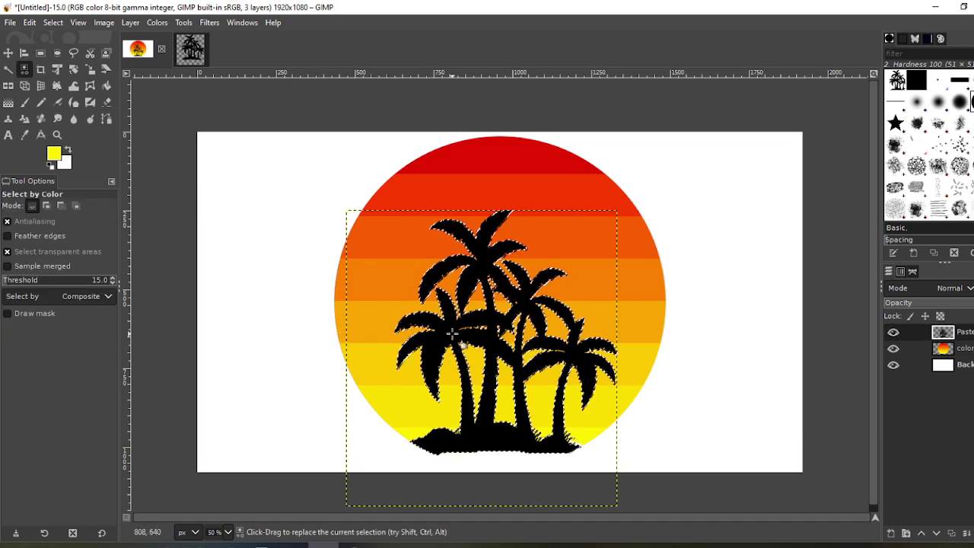
Step: On the striped sunset layer, set the eraser to 253 px to erase the palm shapes
left_click(937, 349)
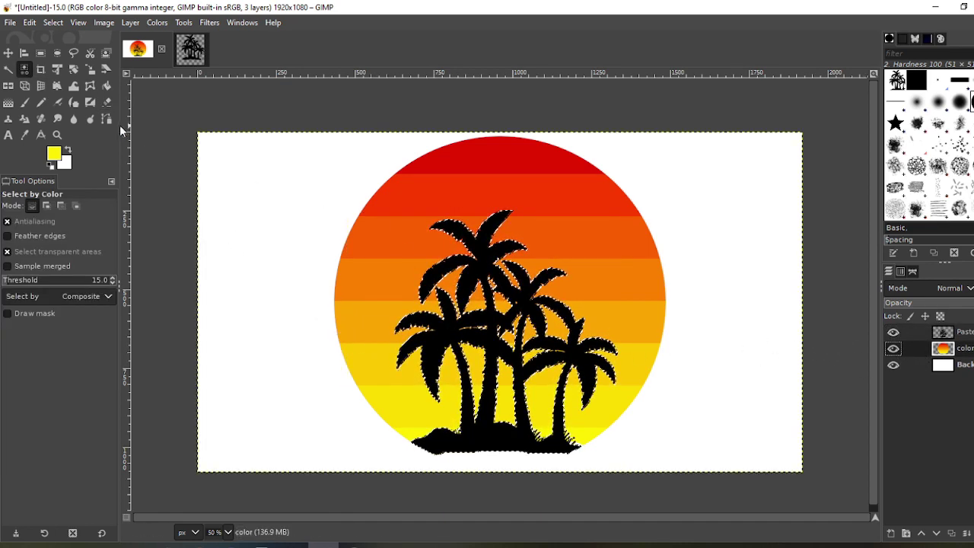
left_click(107, 102)
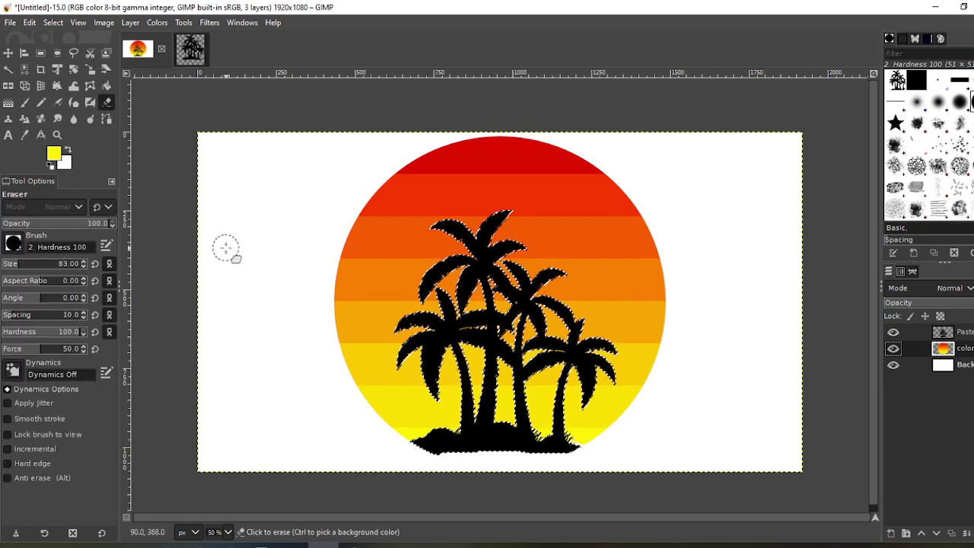
left_click(33, 264)
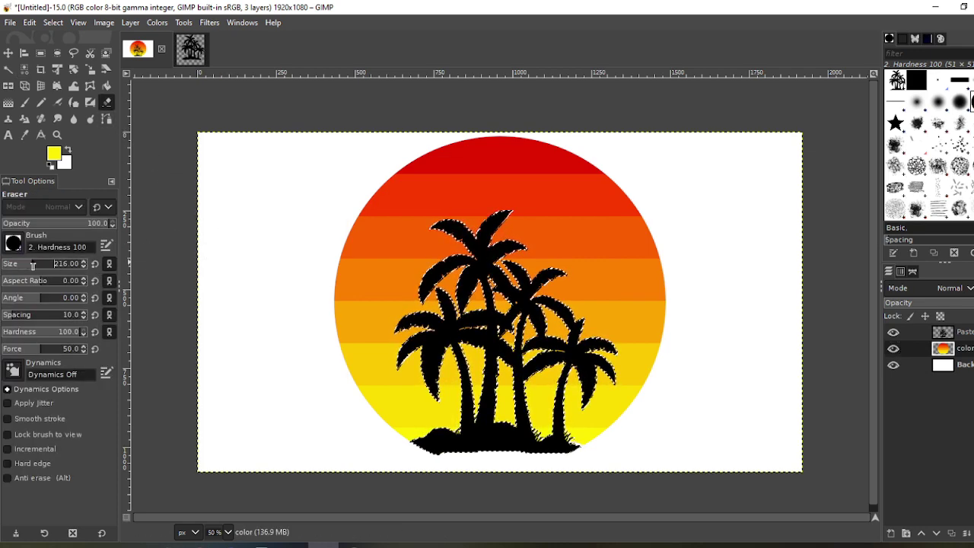
left_click_drag(33, 265, 36, 265)
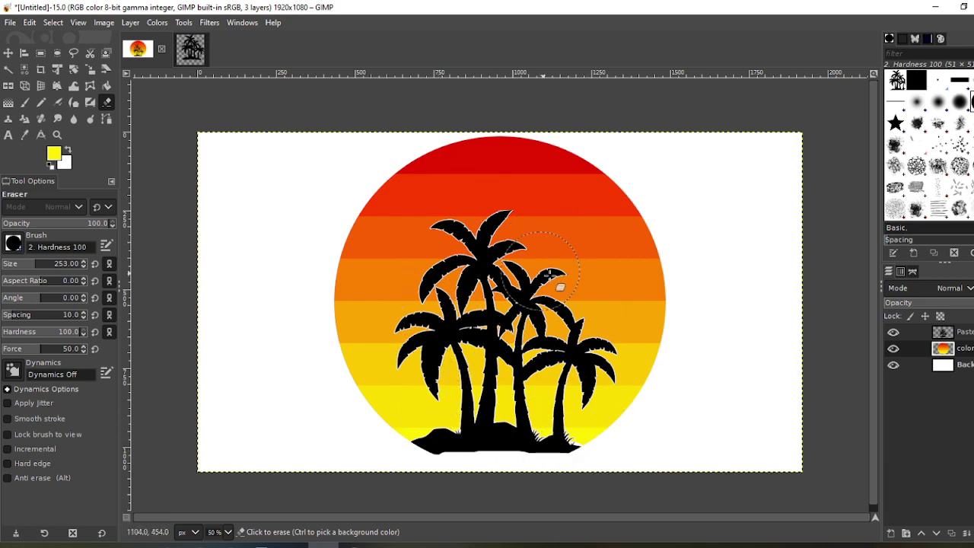
key("ctrl+t")
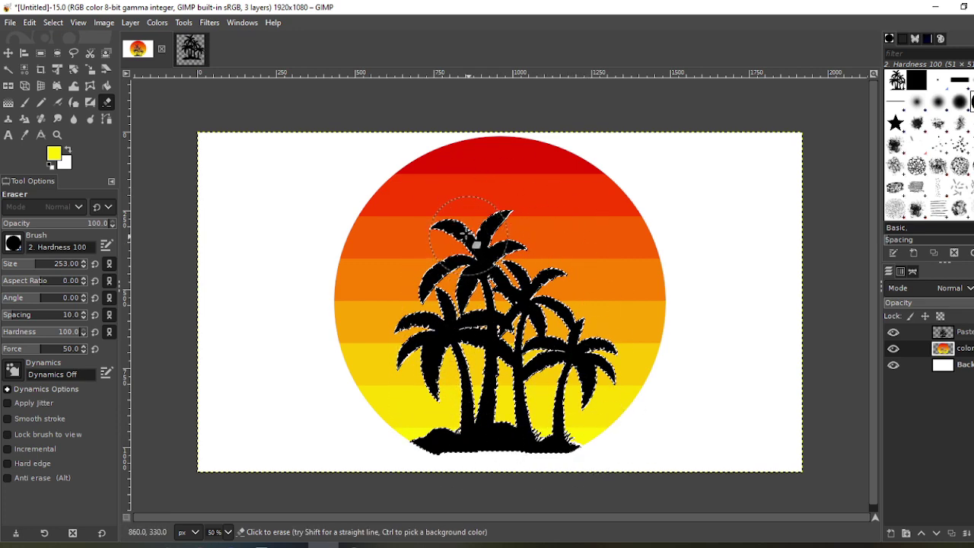
Step: Deselect, then hide the Pasted palm layer and the white Background layer
left_click(54, 22)
left_click(61, 54)
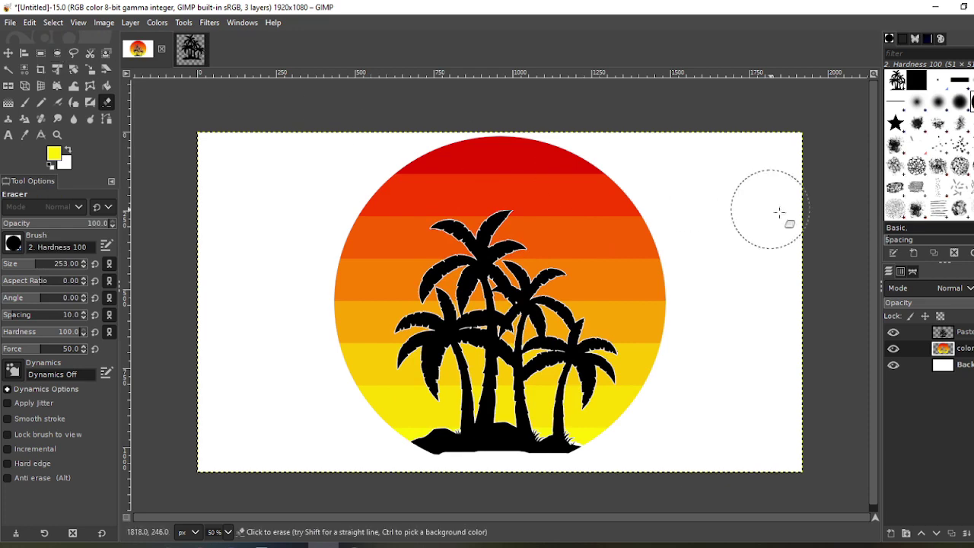
left_click(893, 333)
left_click(893, 367)
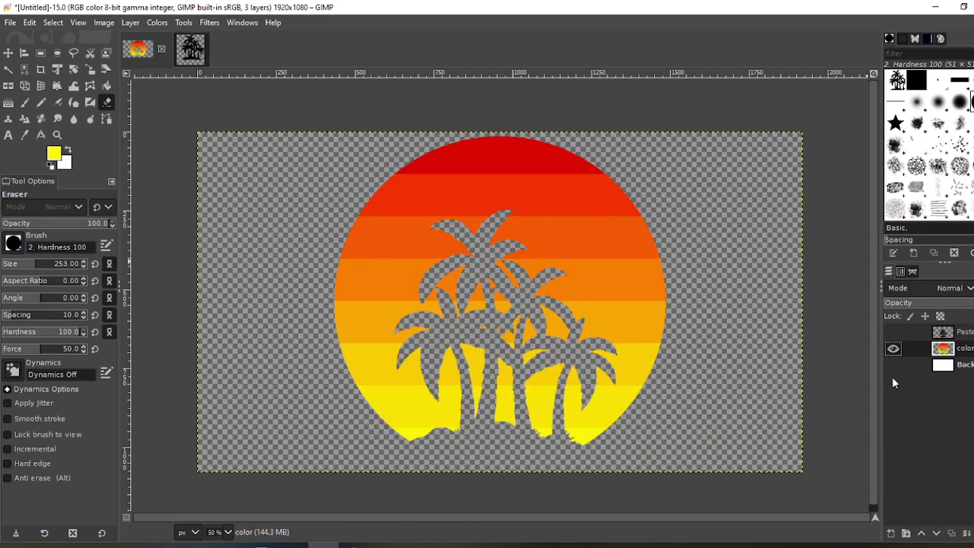